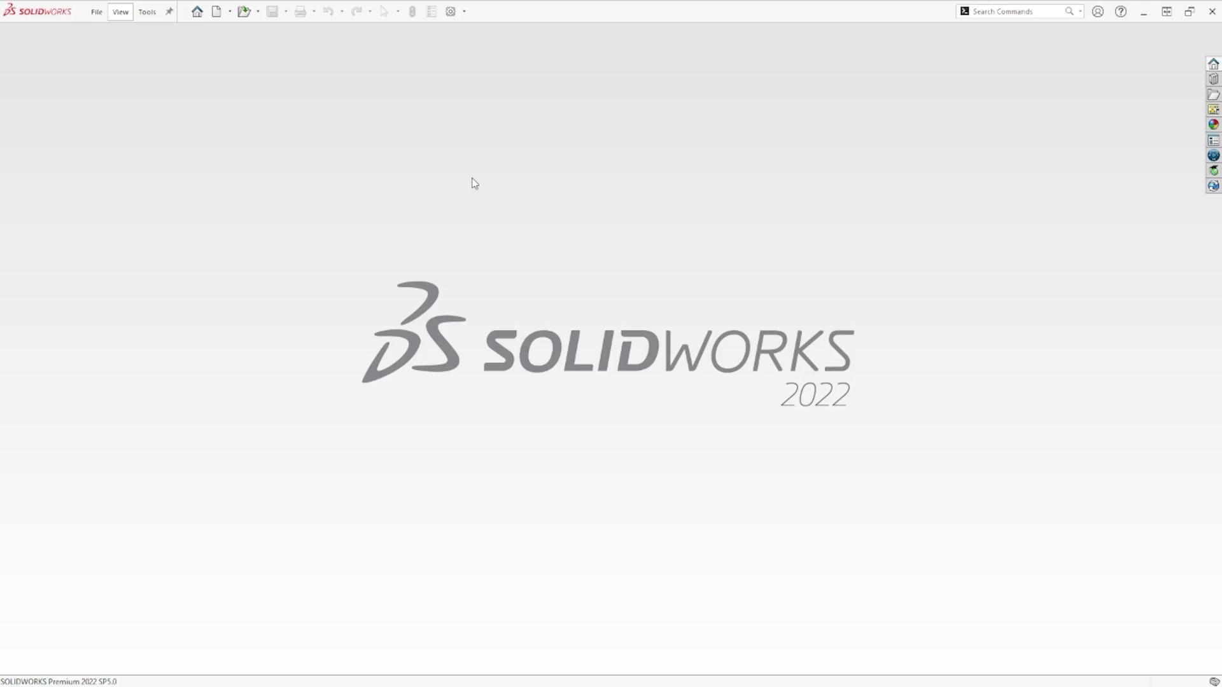
Step: Activate the SOLIDWORKS Inspection add-in in the Add-Ins dialog
left_click(465, 12)
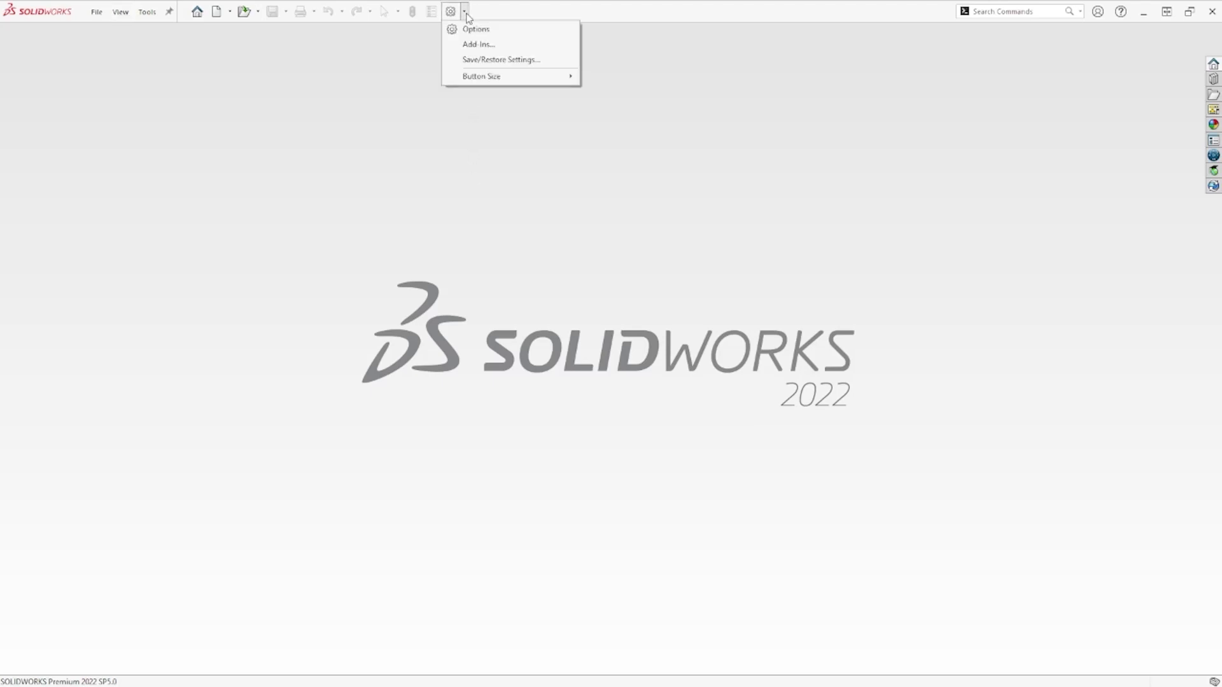
left_click(517, 46)
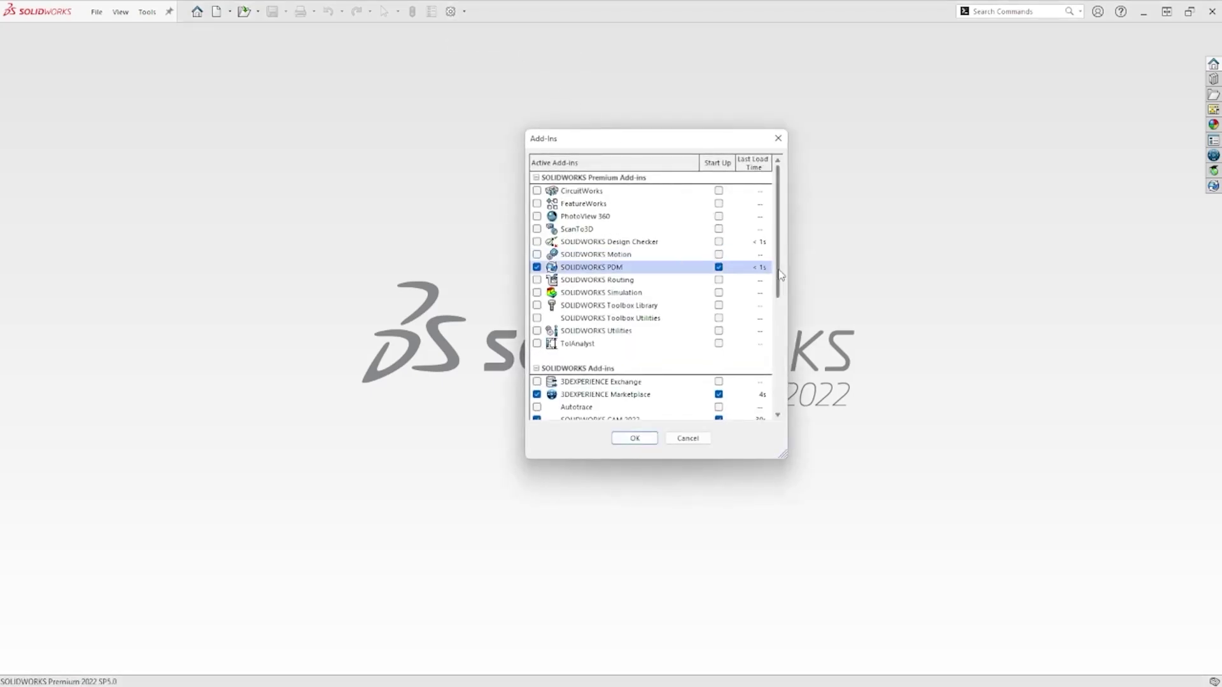
left_click_drag(779, 270, 770, 377)
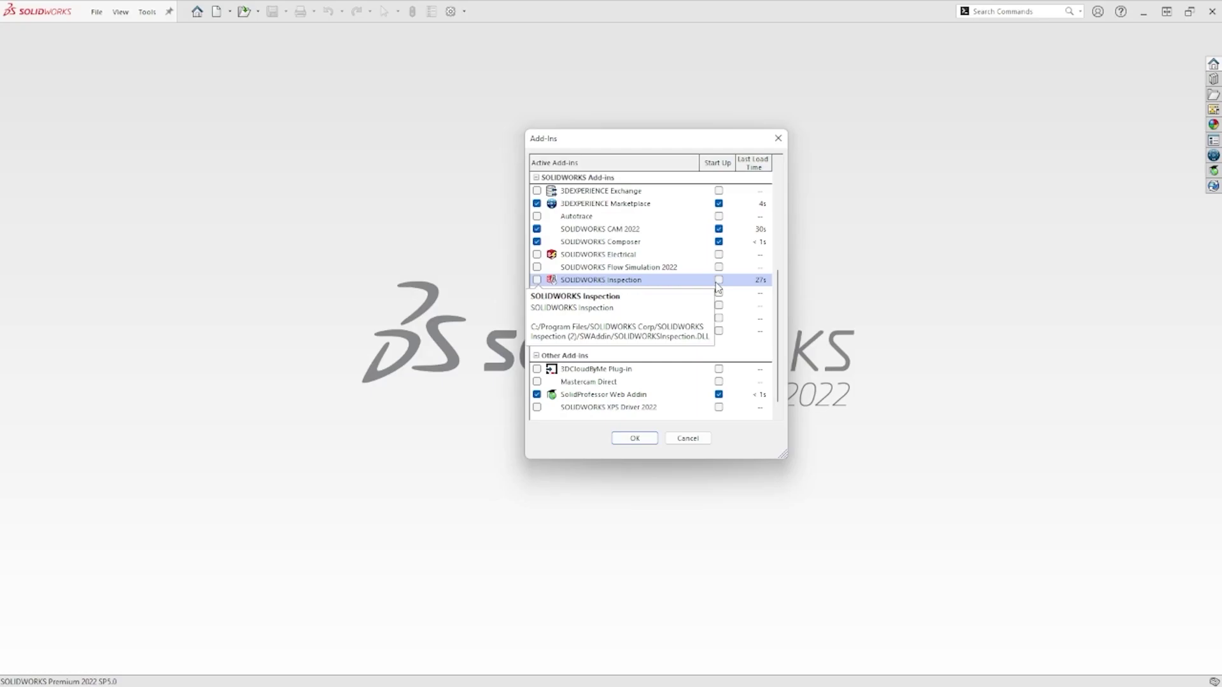
left_click(536, 280)
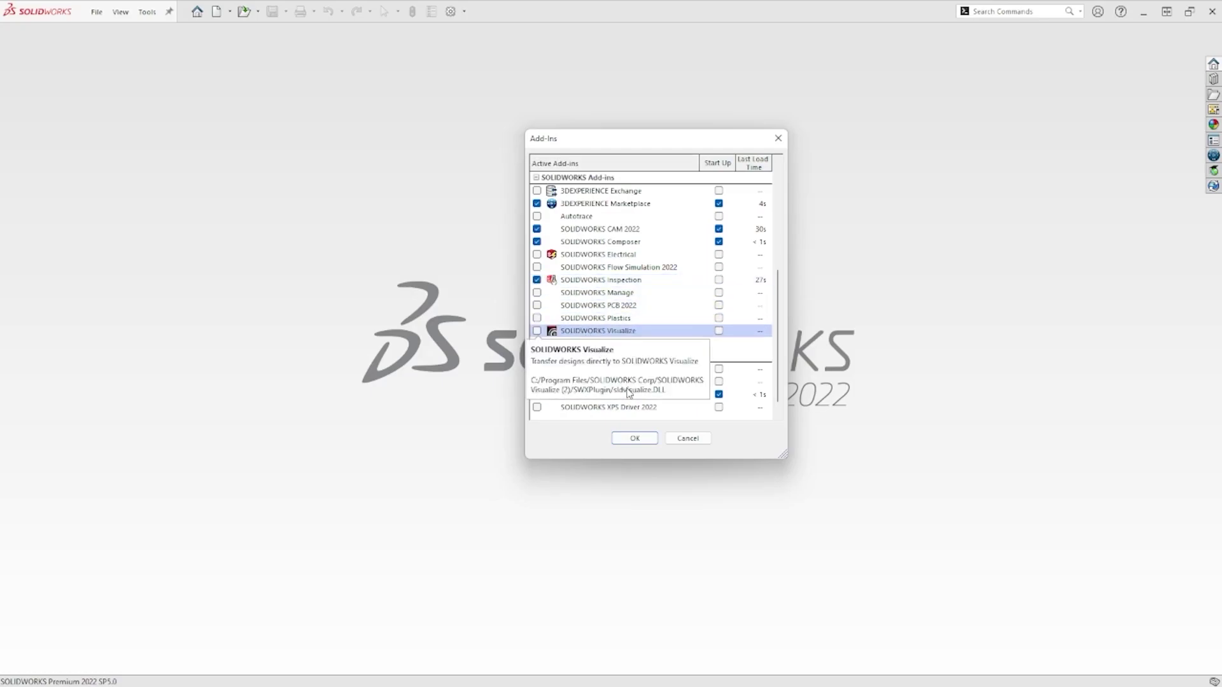
left_click(643, 438)
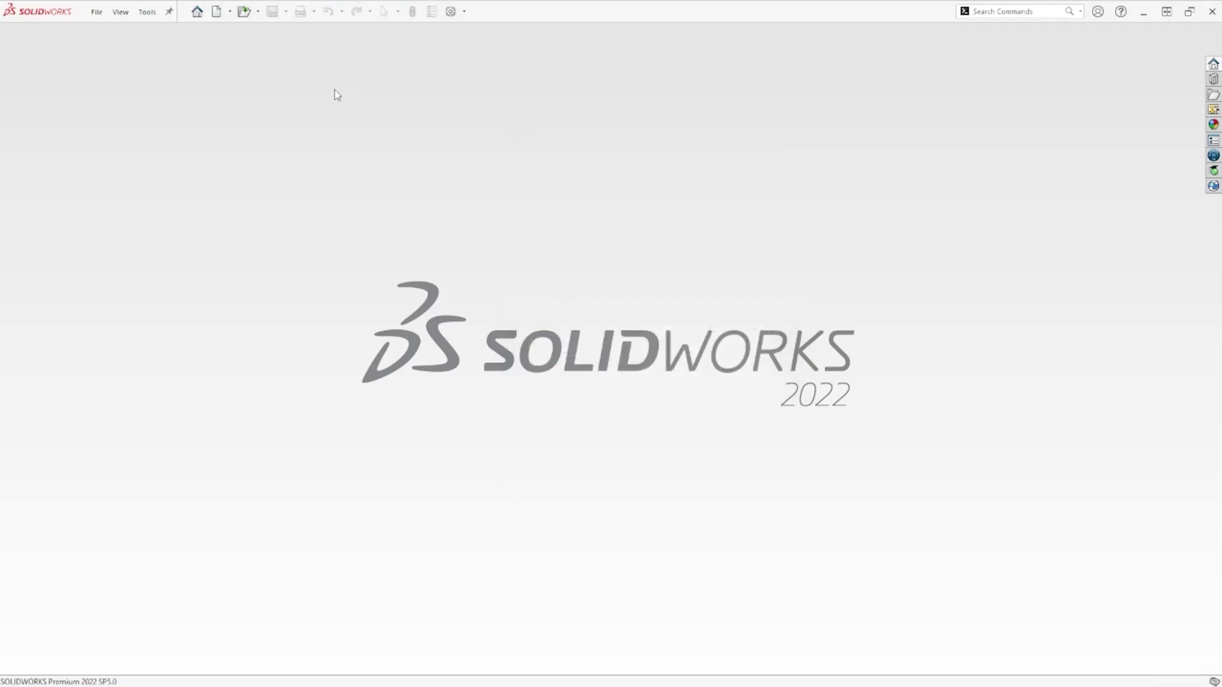
Step: Open the END CAP drawing from the SWInsp02 folder
left_click(243, 11)
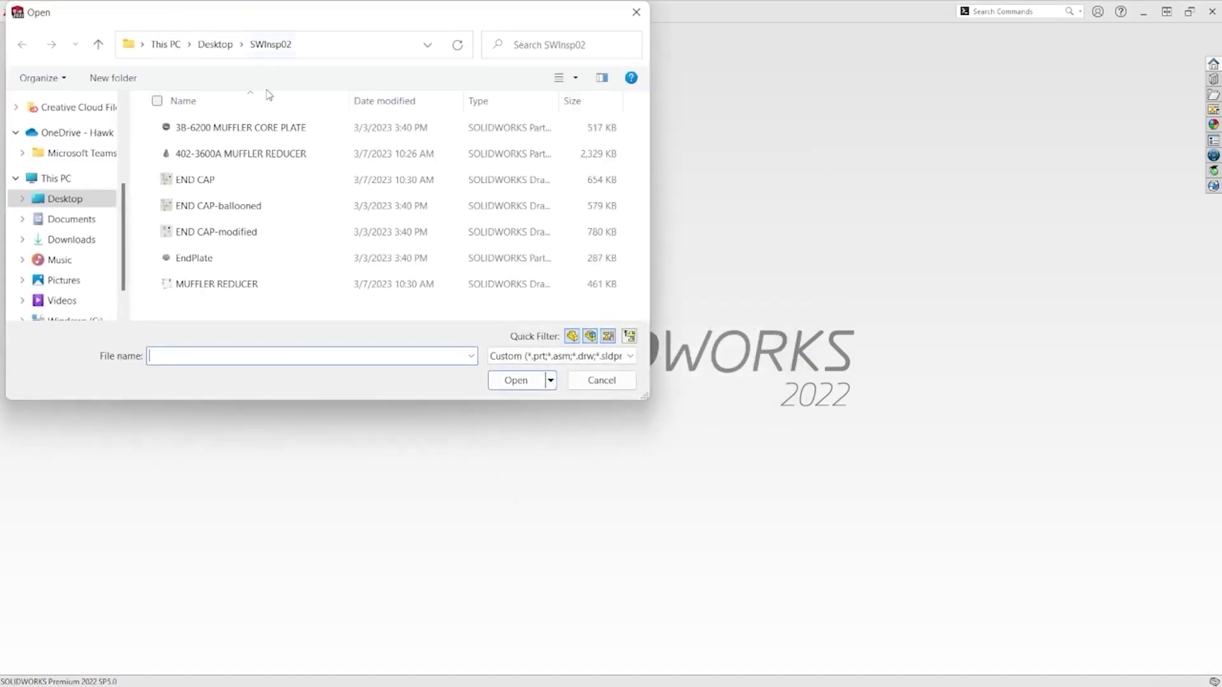
left_click(298, 183)
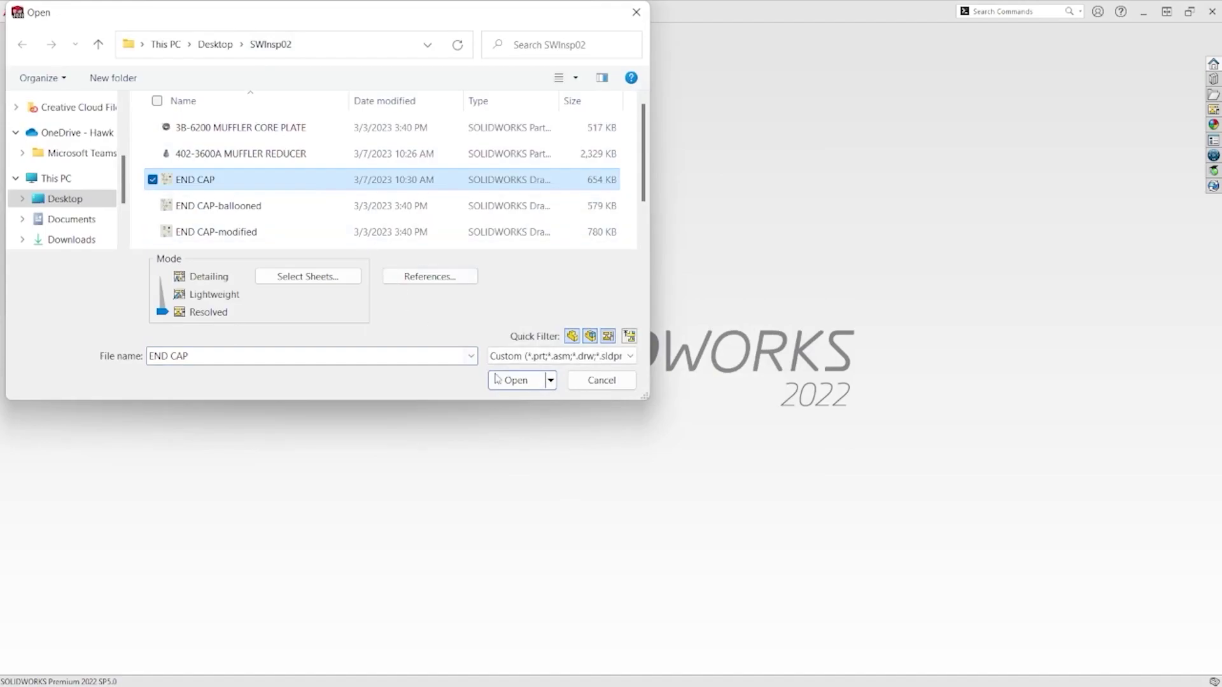
left_click(514, 380)
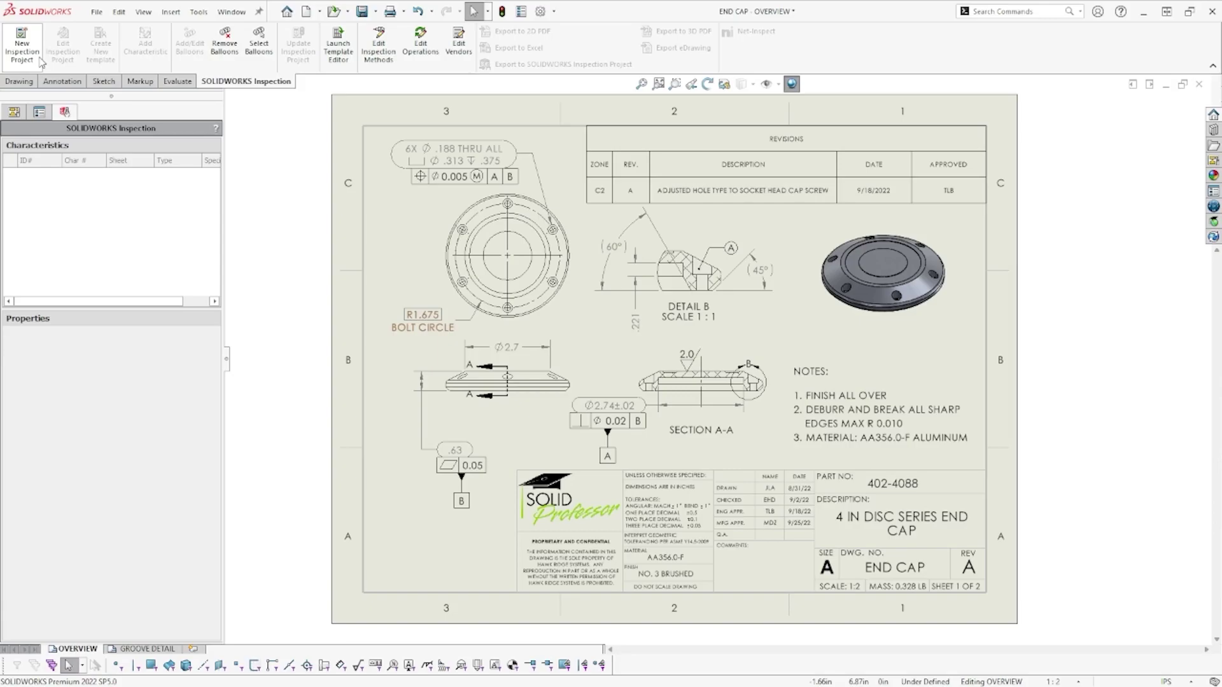
Step: Start a new inspection project based on the ansi b4.1 it7.swidot template
left_click(26, 44)
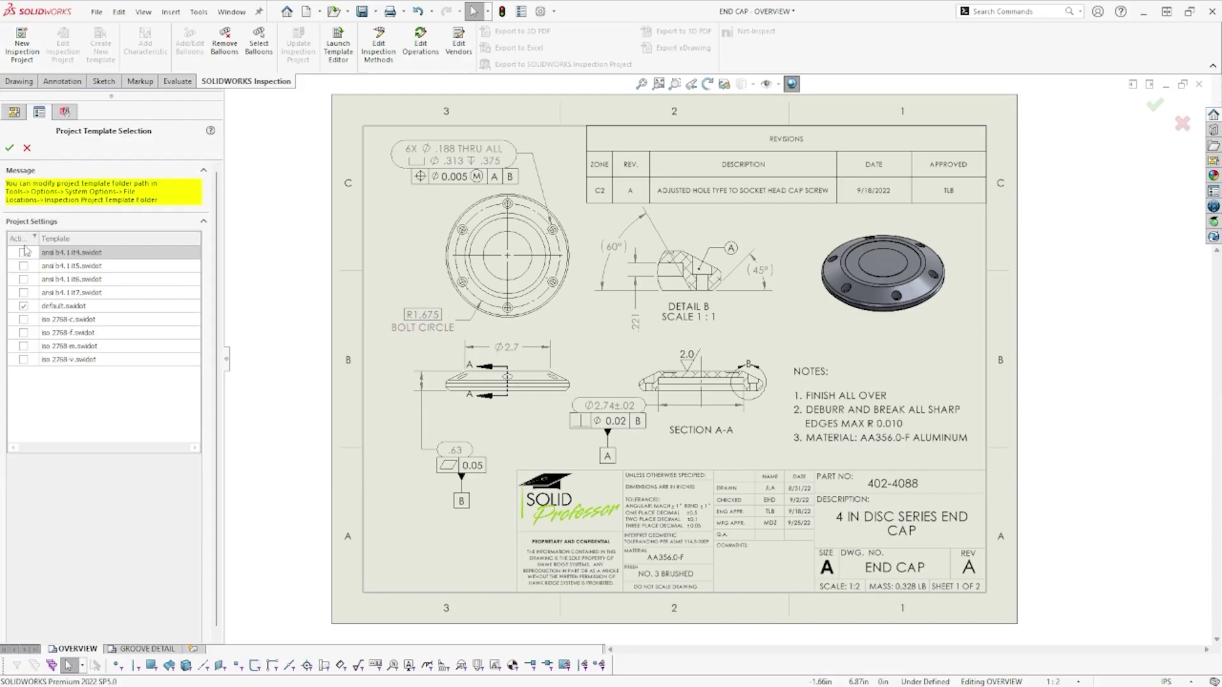
left_click(25, 294)
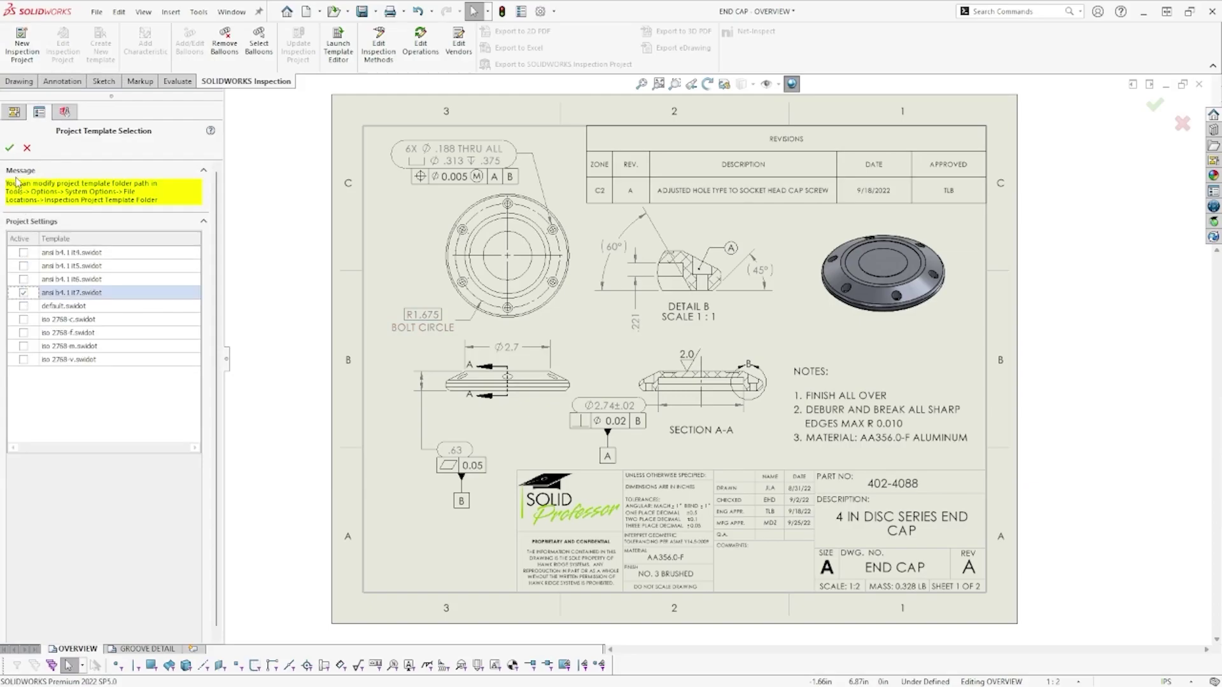
left_click(11, 150)
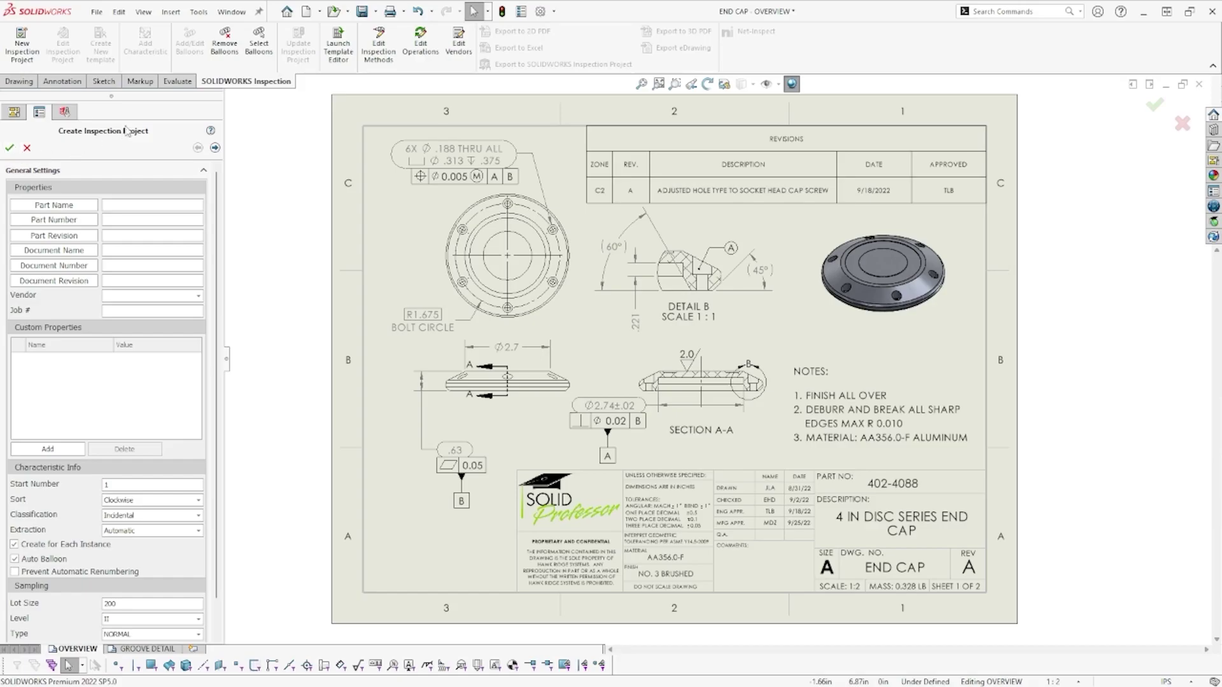
left_click(521, 18)
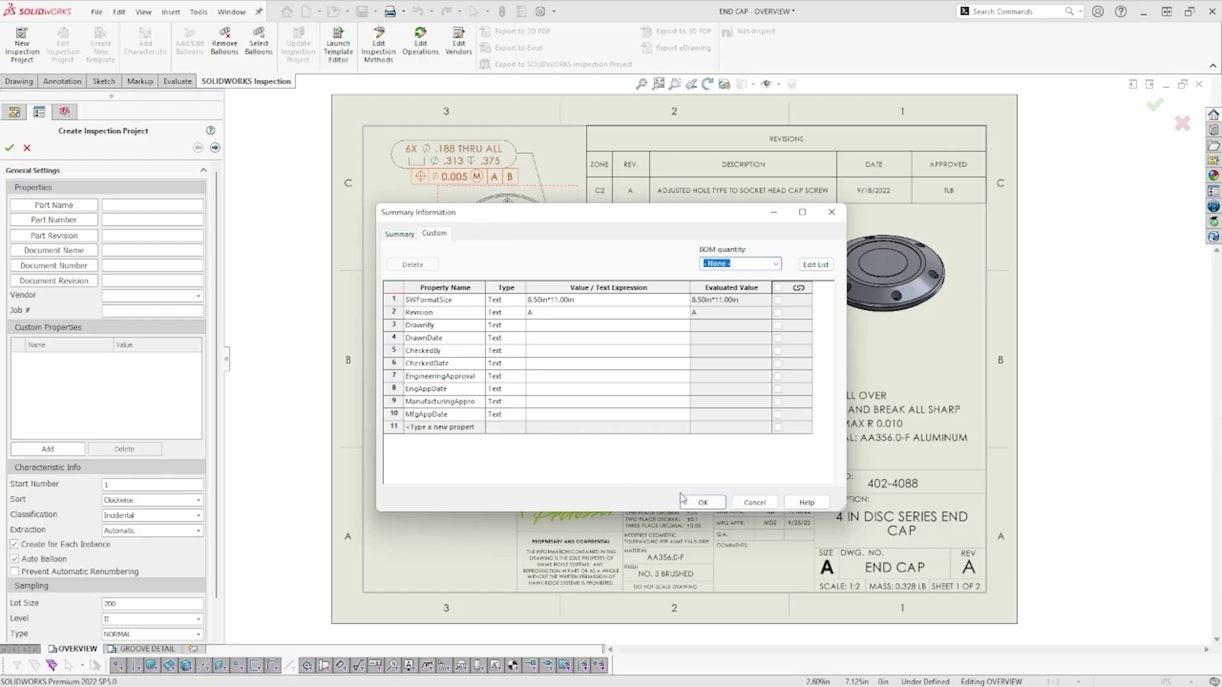
left_click(706, 504)
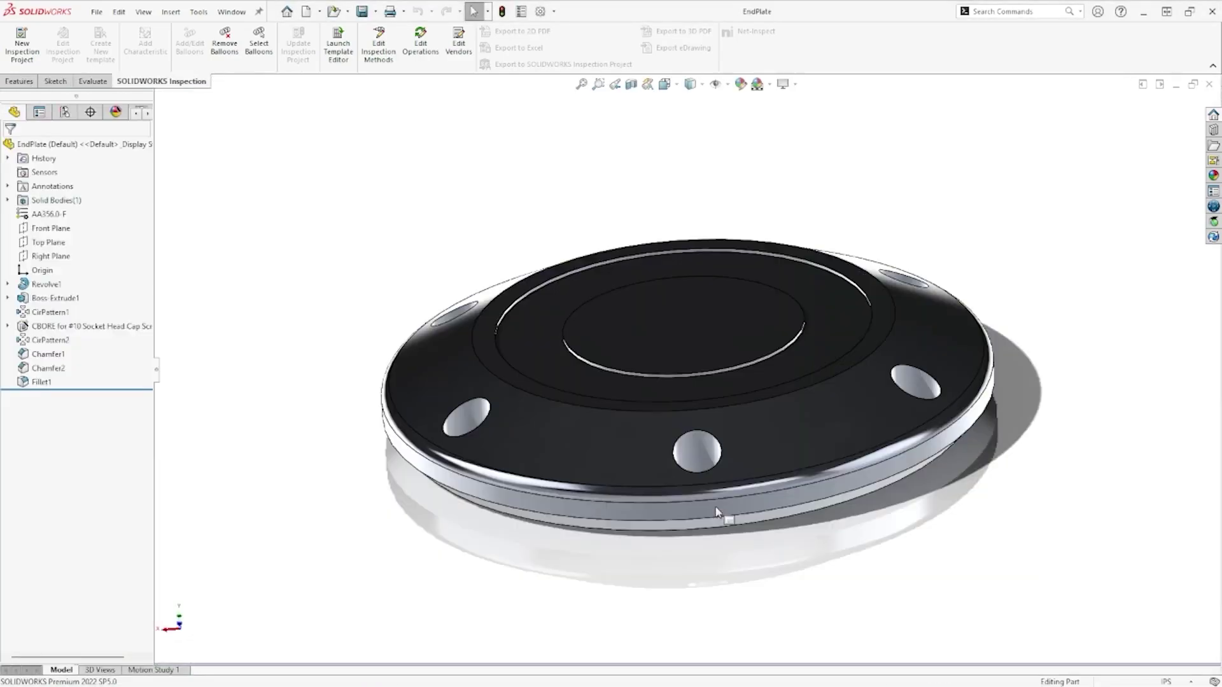
left_click(527, 16)
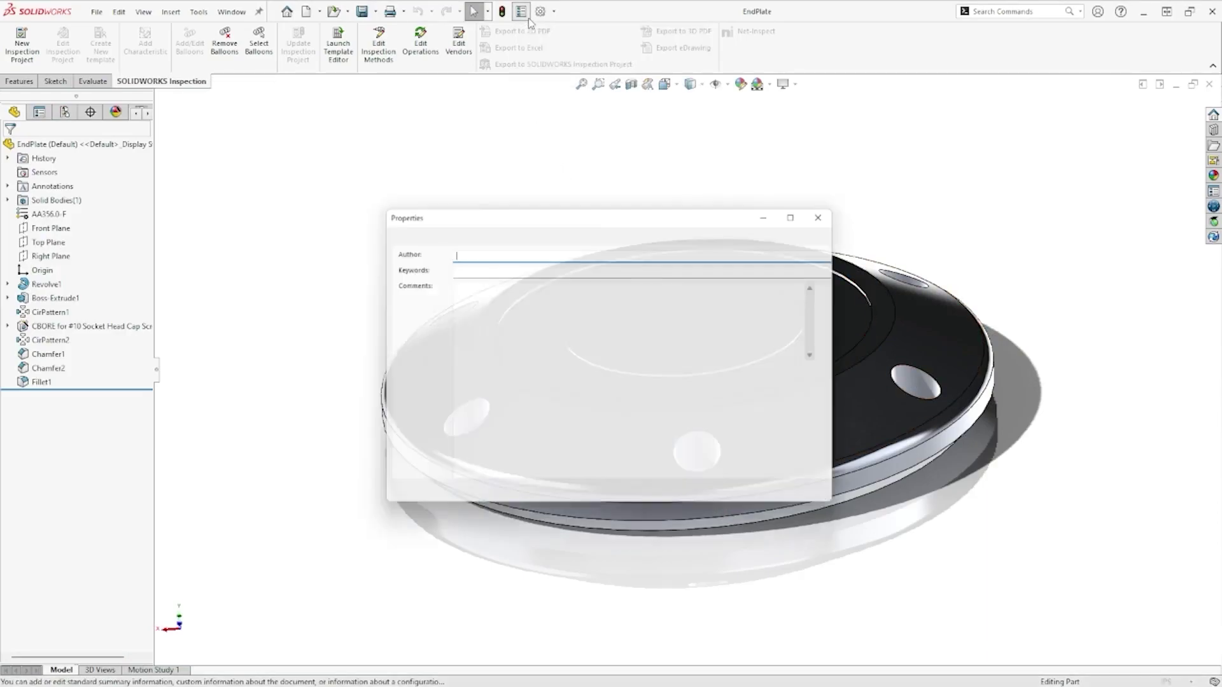
left_click(535, 235)
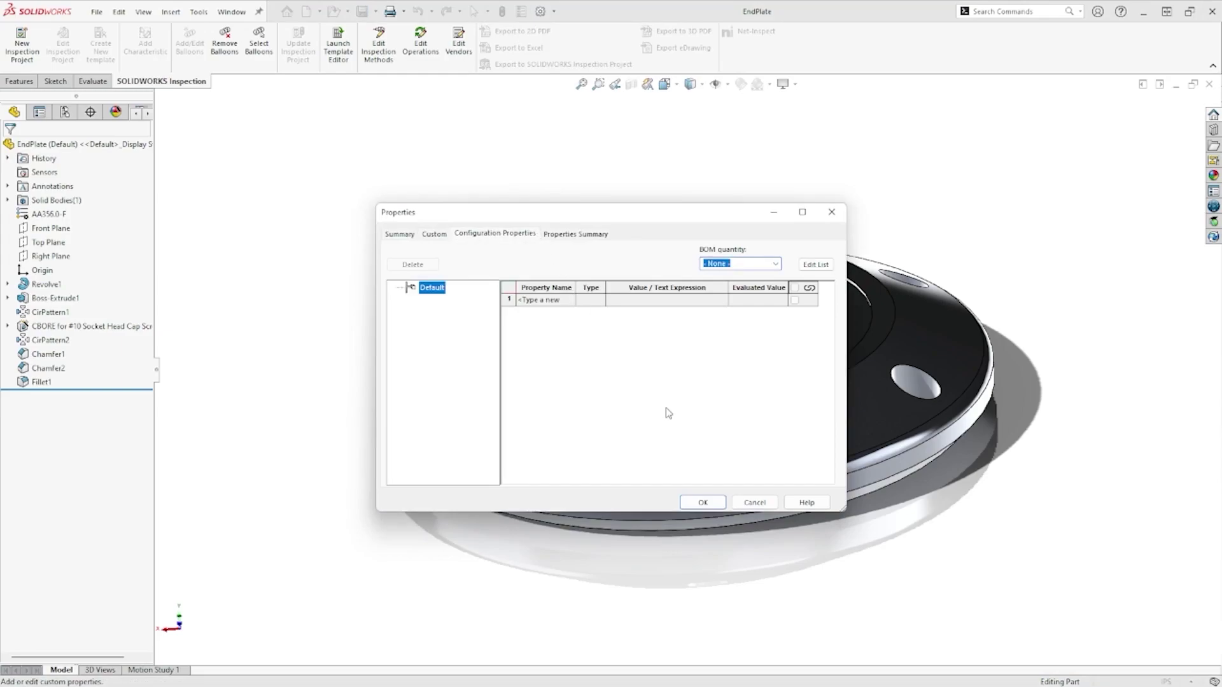
left_click(722, 501)
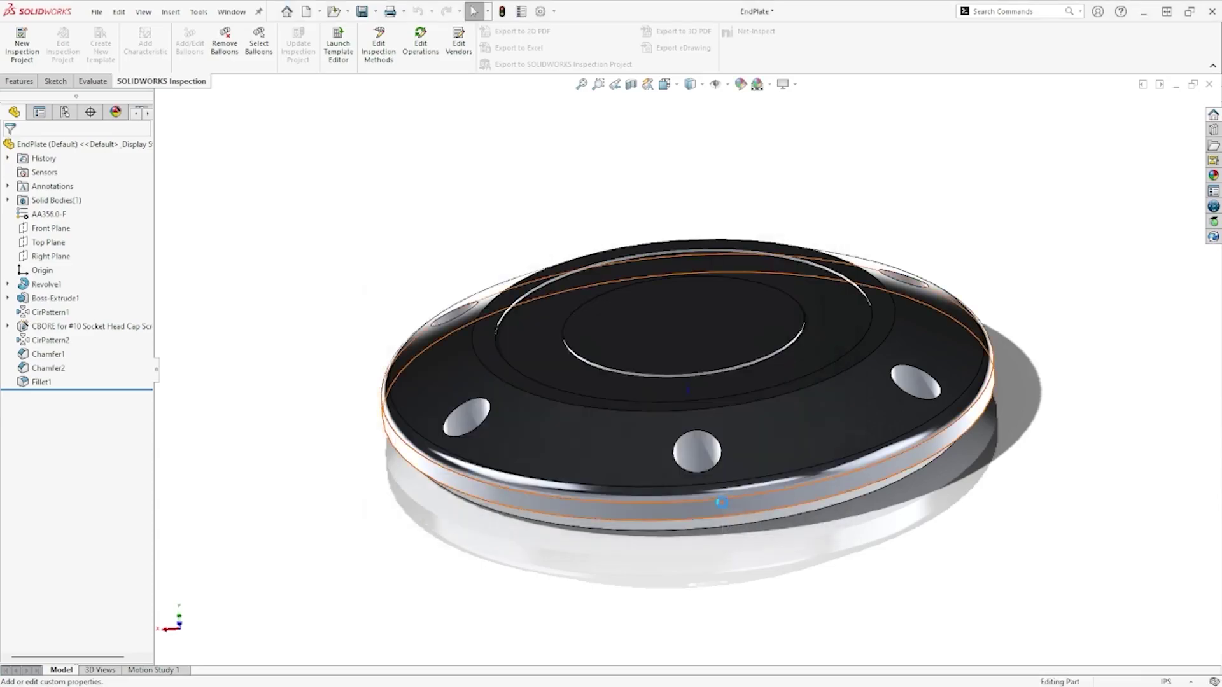
key("ctrl+Tab")
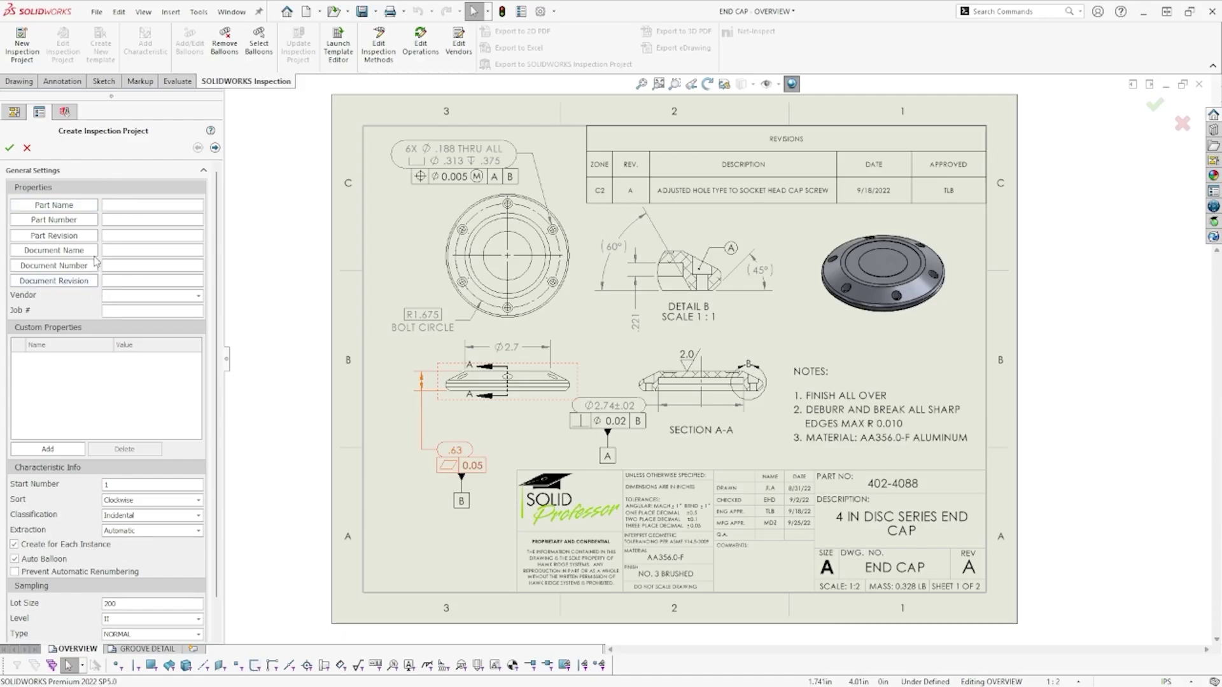
Step: Link Part Name, Part Number and Part Revision to the Description, PartNo (402-4088) and Revision properties
left_click(93, 209)
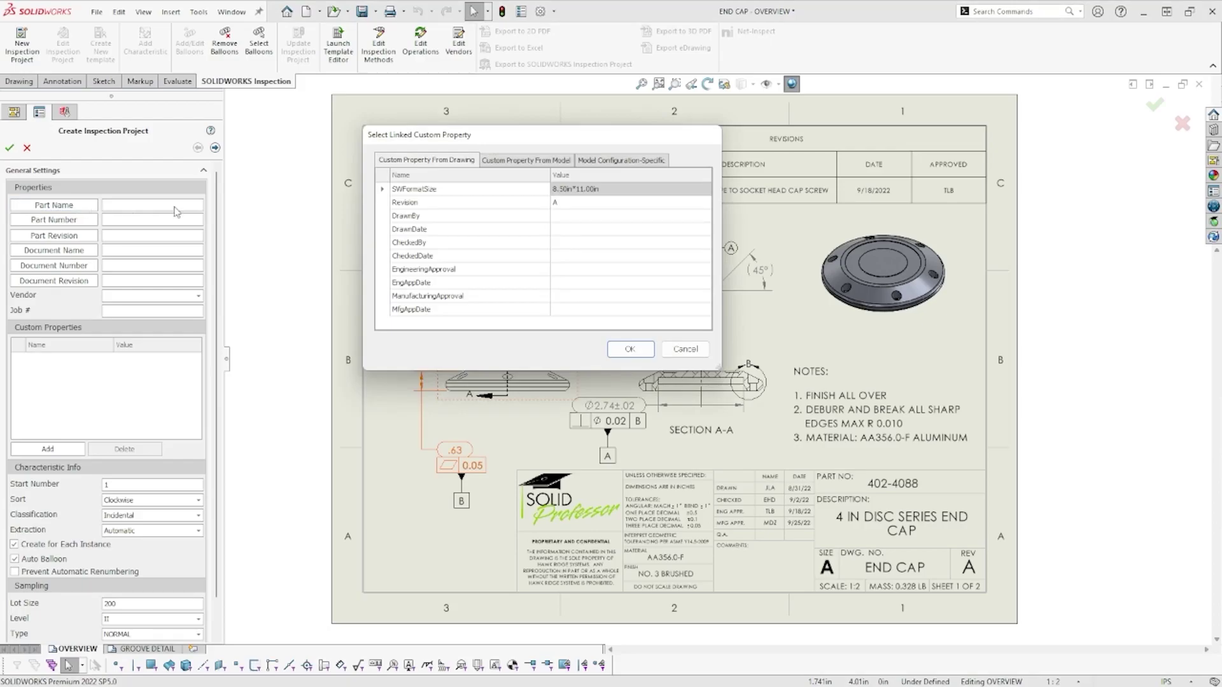
left_click(551, 161)
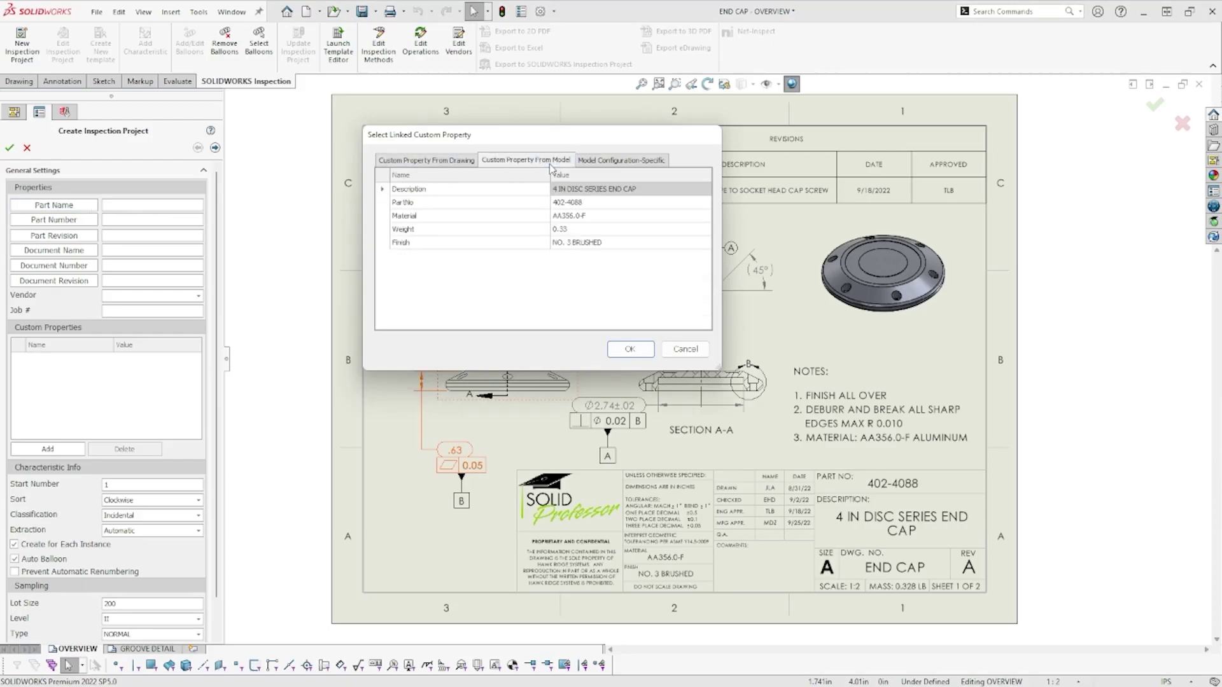
left_click(437, 191)
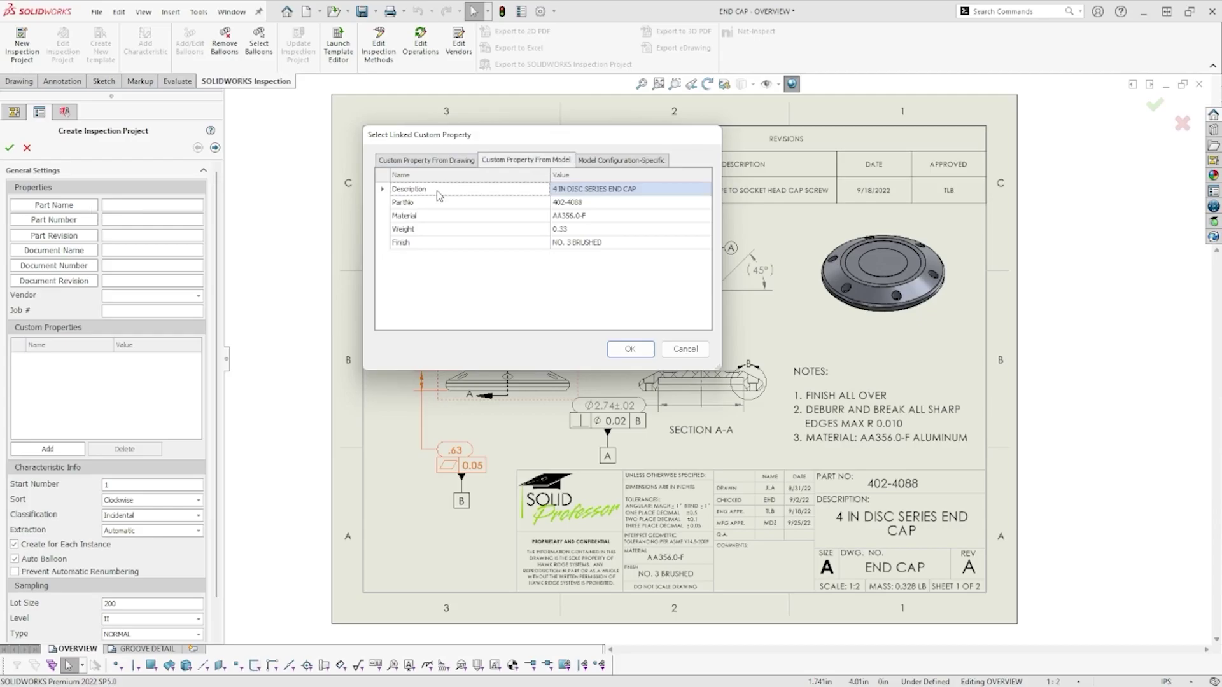
left_click(630, 348)
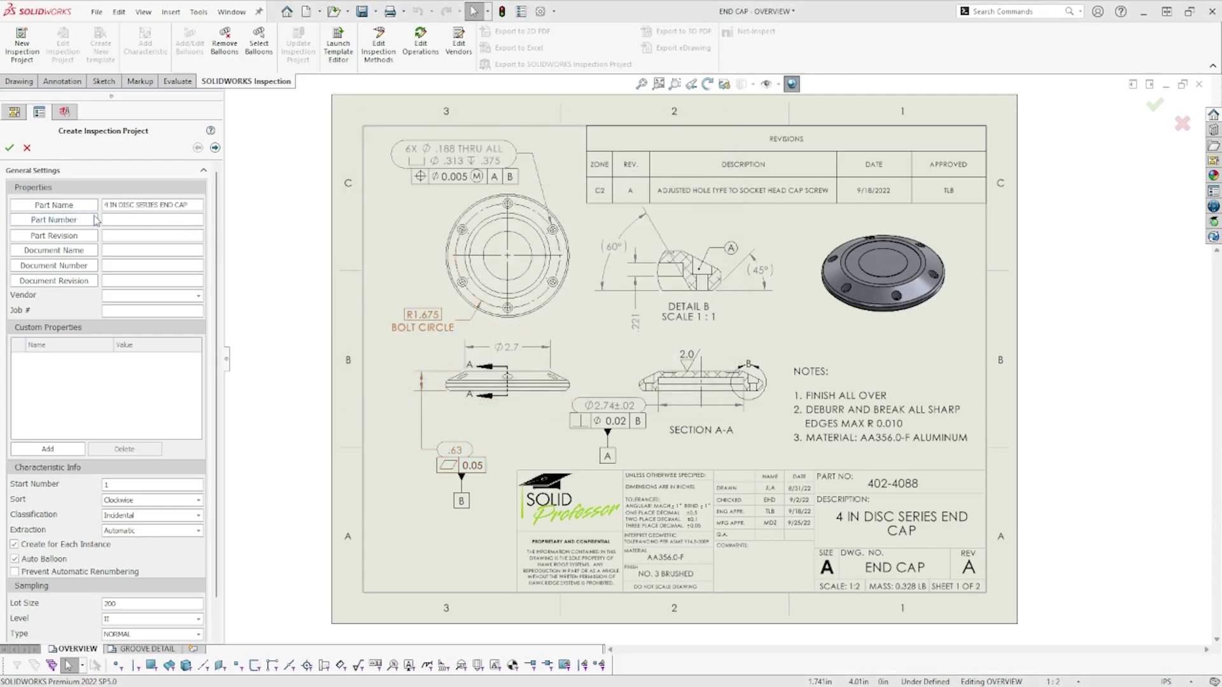
left_click(95, 220)
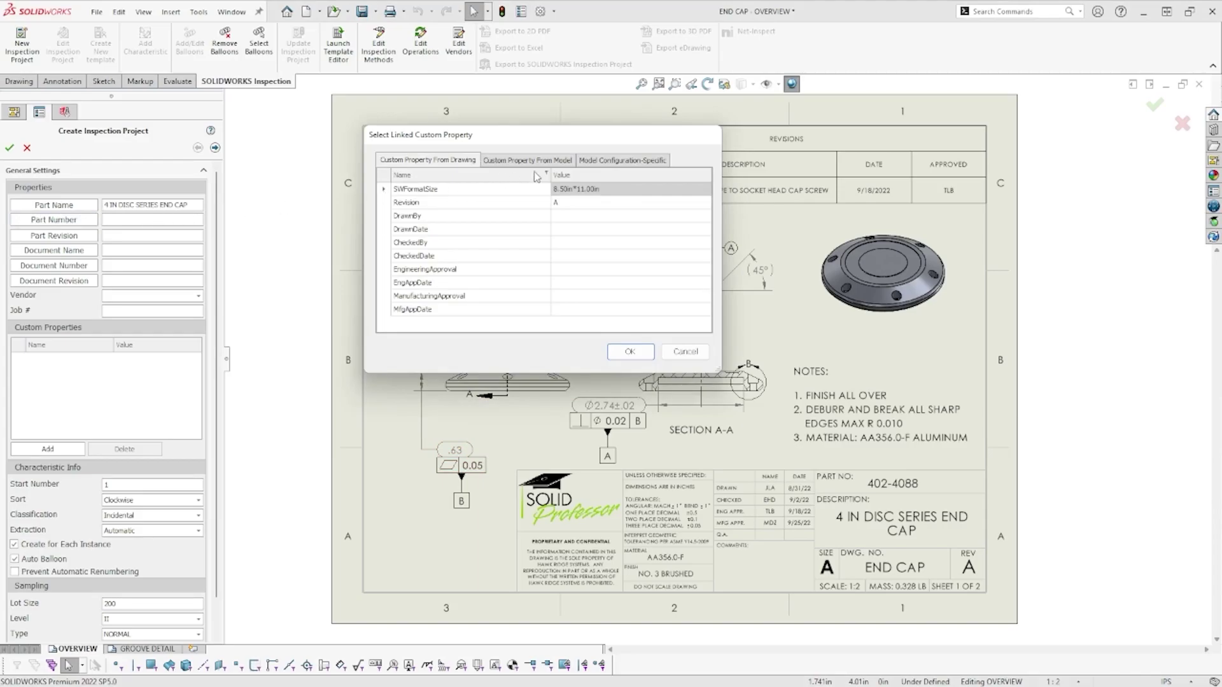
left_click(562, 161)
left_click(468, 203)
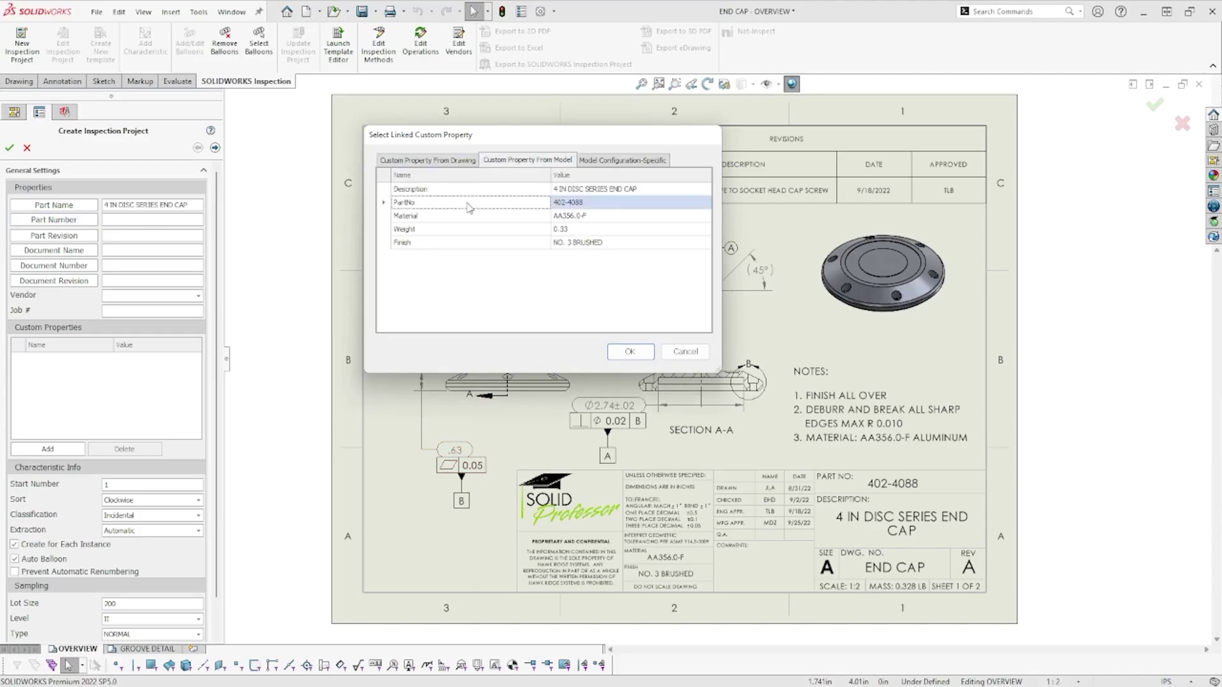
left_click(627, 352)
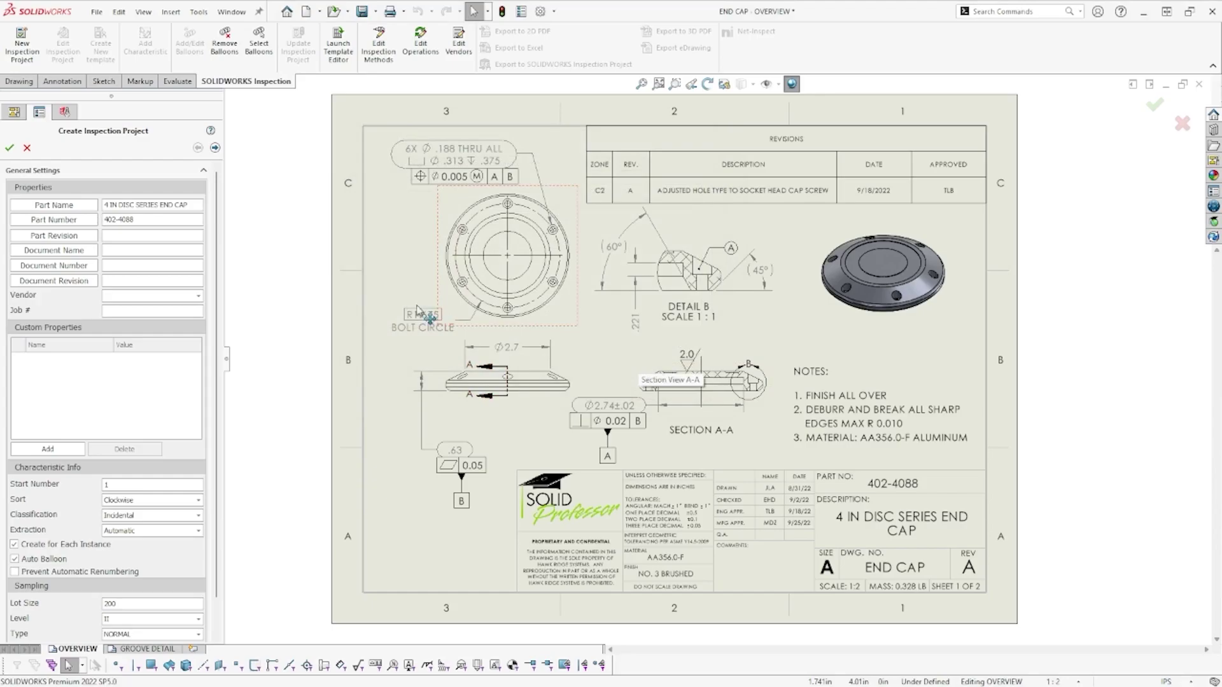
left_click(95, 237)
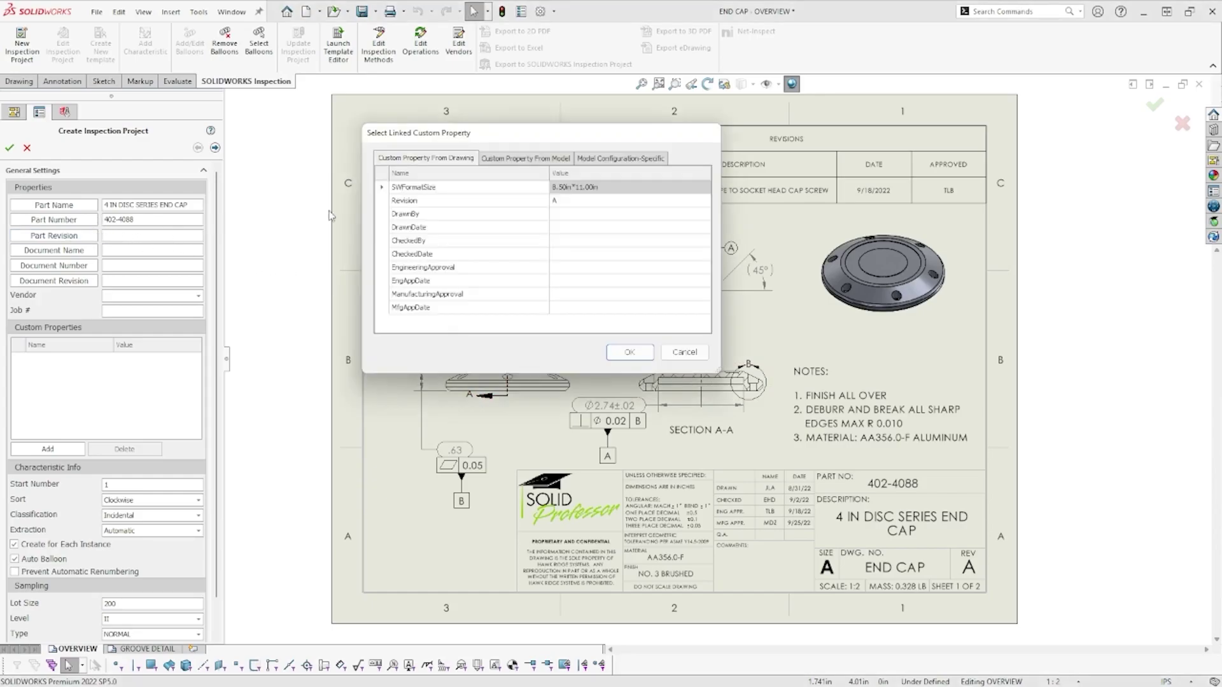
left_click(432, 203)
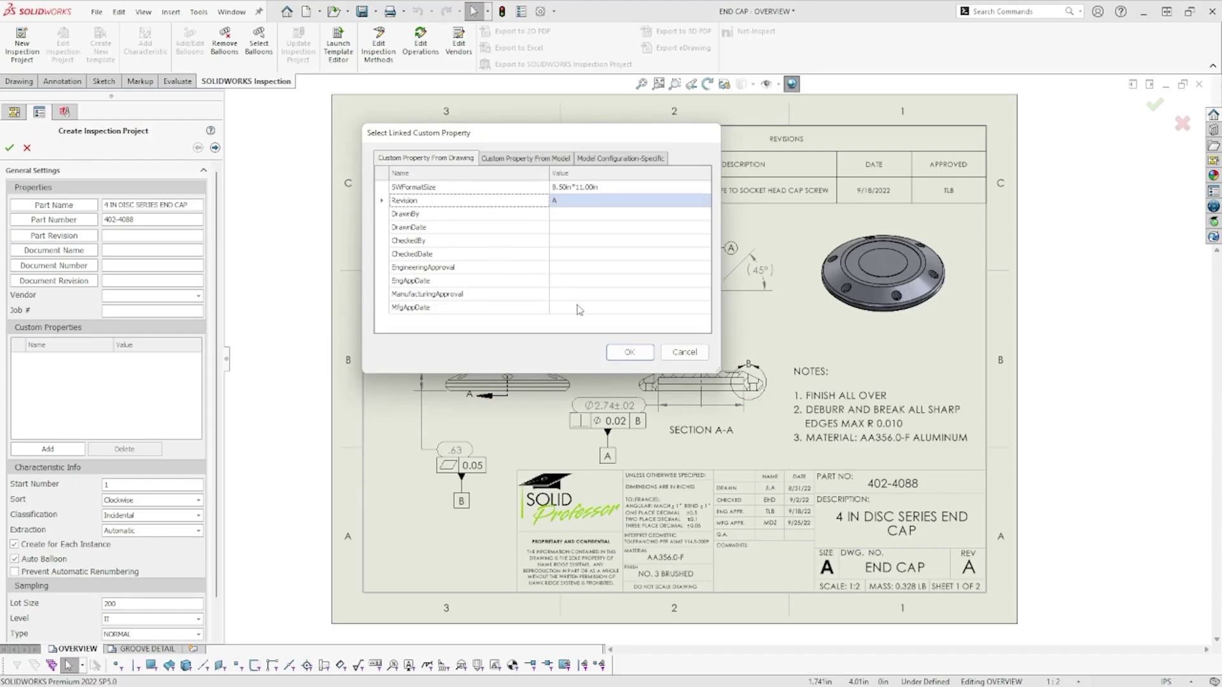
left_click(628, 351)
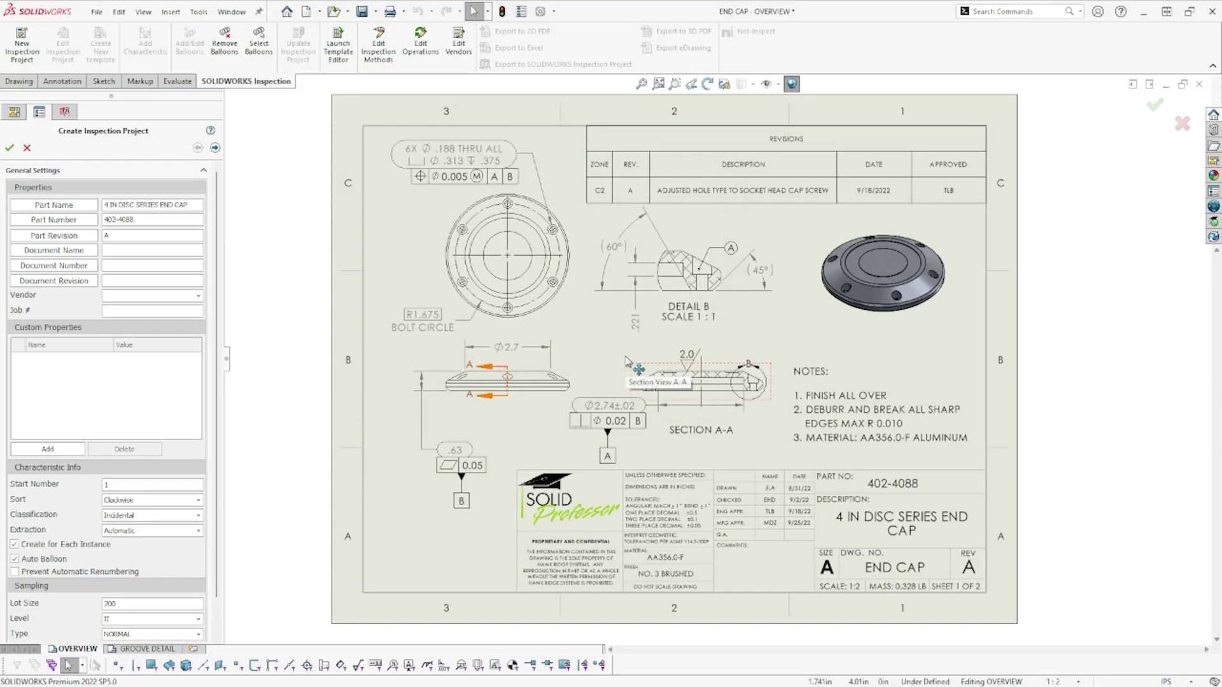
Step: Enter 'Cap Inspection' as Document Name and 'CAP-001' as Document Number
left_click(178, 251)
type("Cap Inspectio")
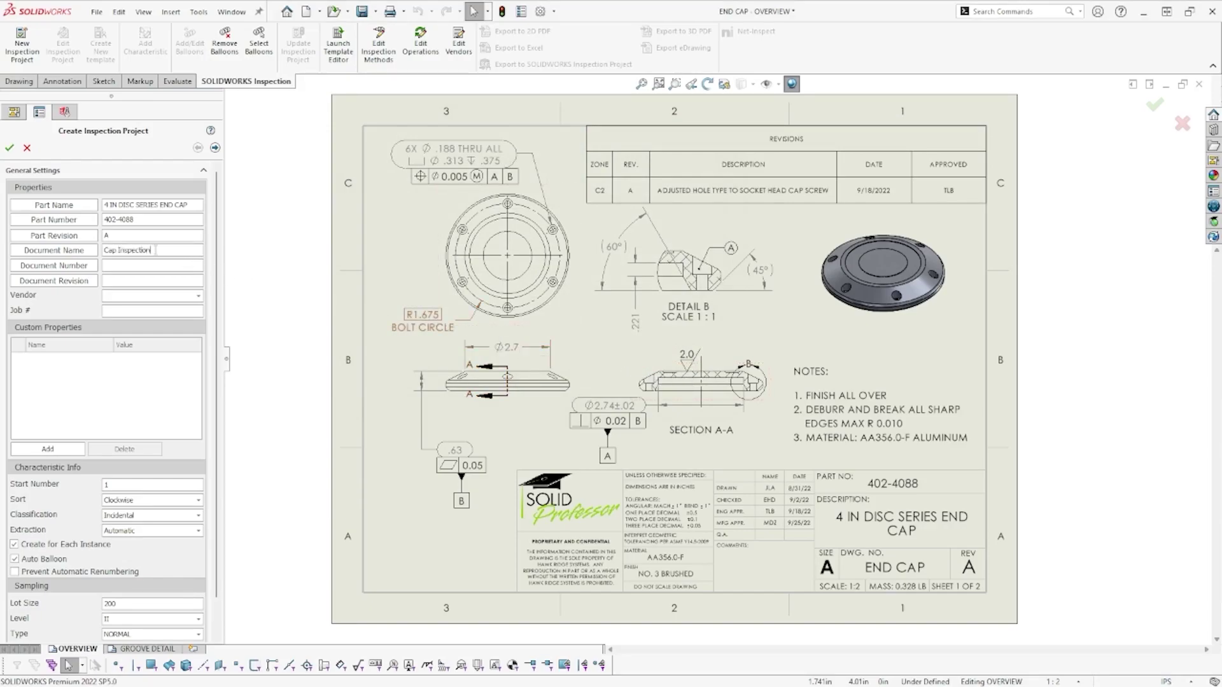
type("CAP-001")
left_click(48, 448)
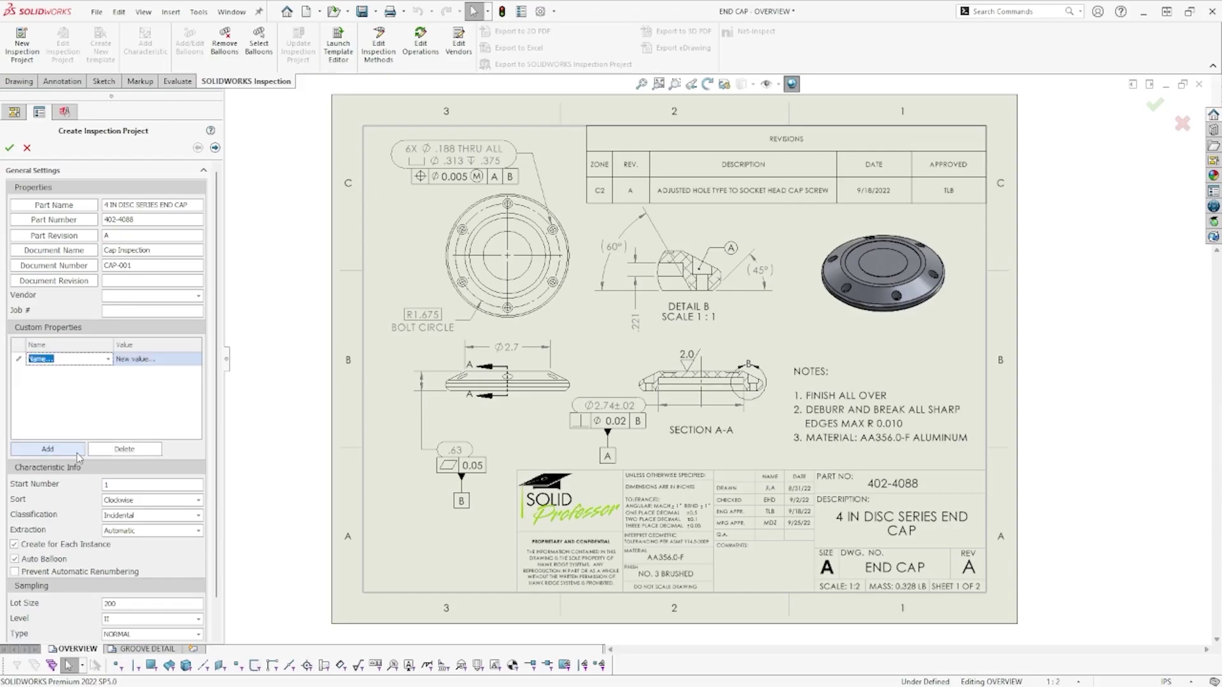
left_click(107, 359)
left_click_drag(137, 388, 138, 411)
left_click(76, 421)
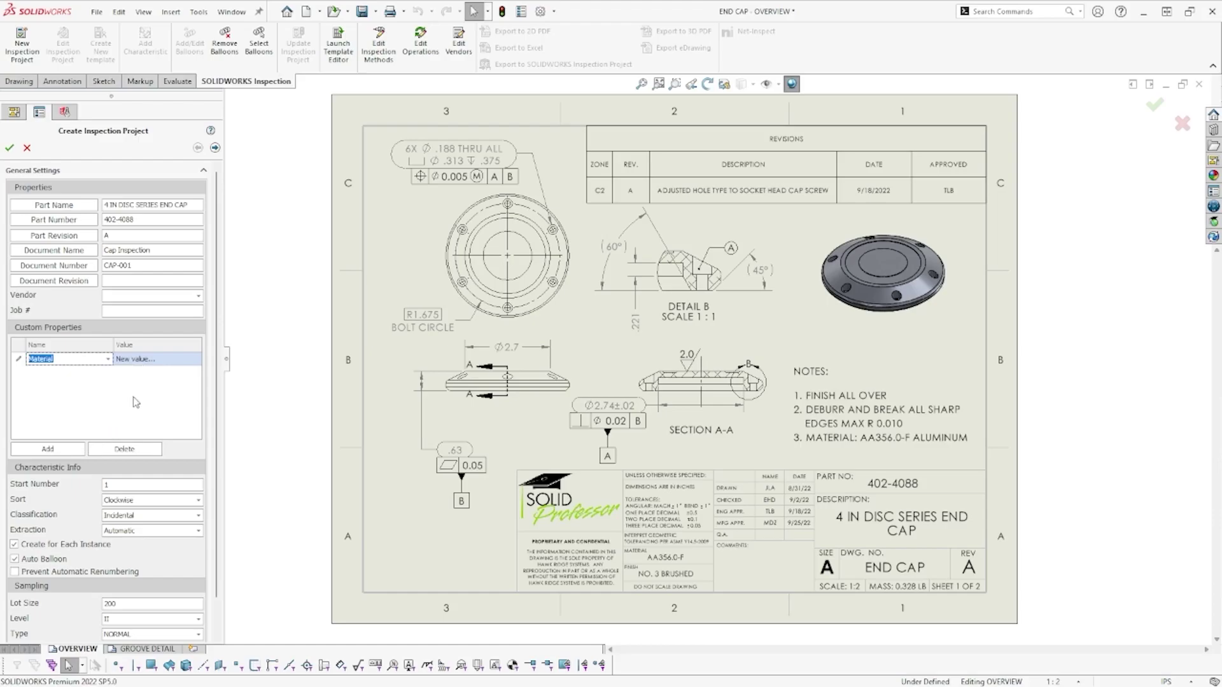
left_click(156, 358)
left_click_drag(156, 359, 129, 359)
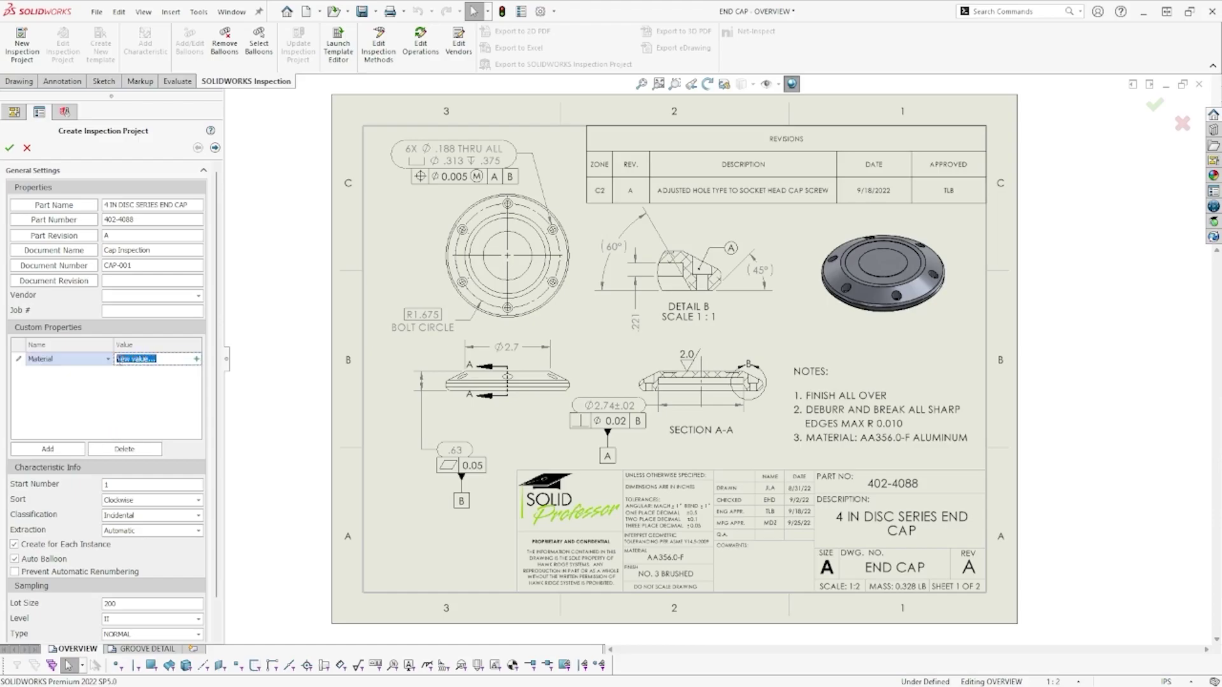
type("Aluminum")
left_click(133, 449)
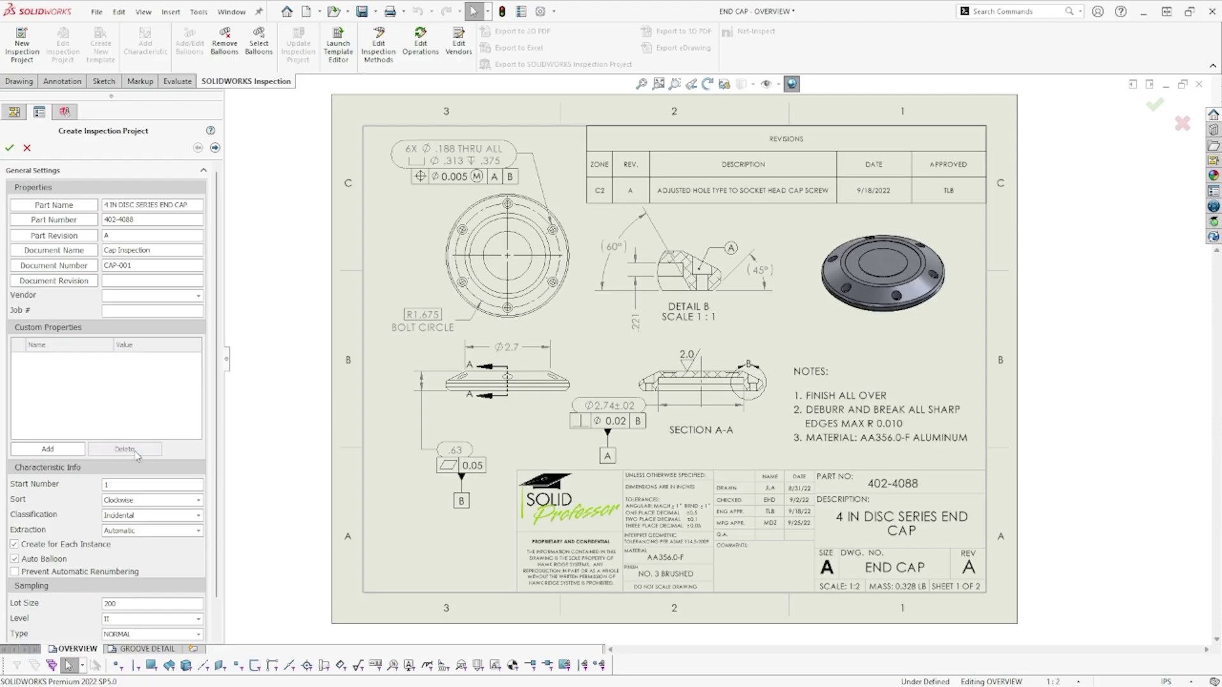
Step: Choose Major instead of Incidental in the Classification dropdown
left_click(198, 516)
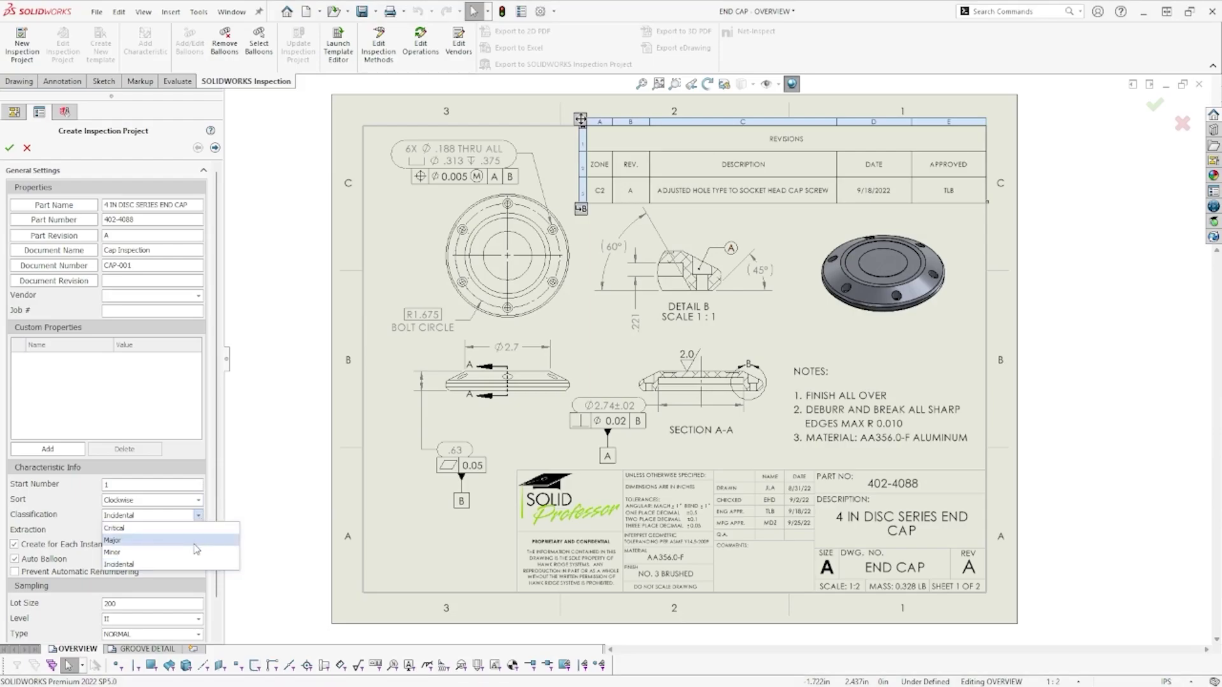
left_click(195, 542)
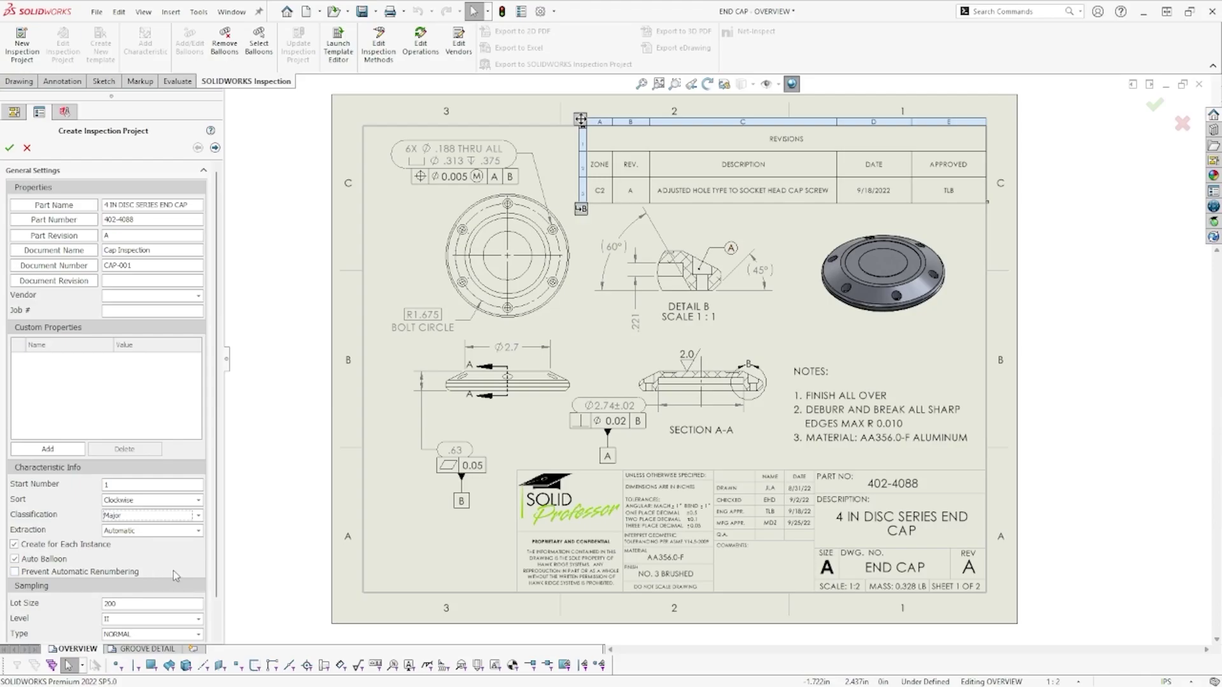
Step: Set the Sampling AQL to 2.5, keeping Lot Size 200, Level II, NORMAL
scroll(146, 573, "down", 1)
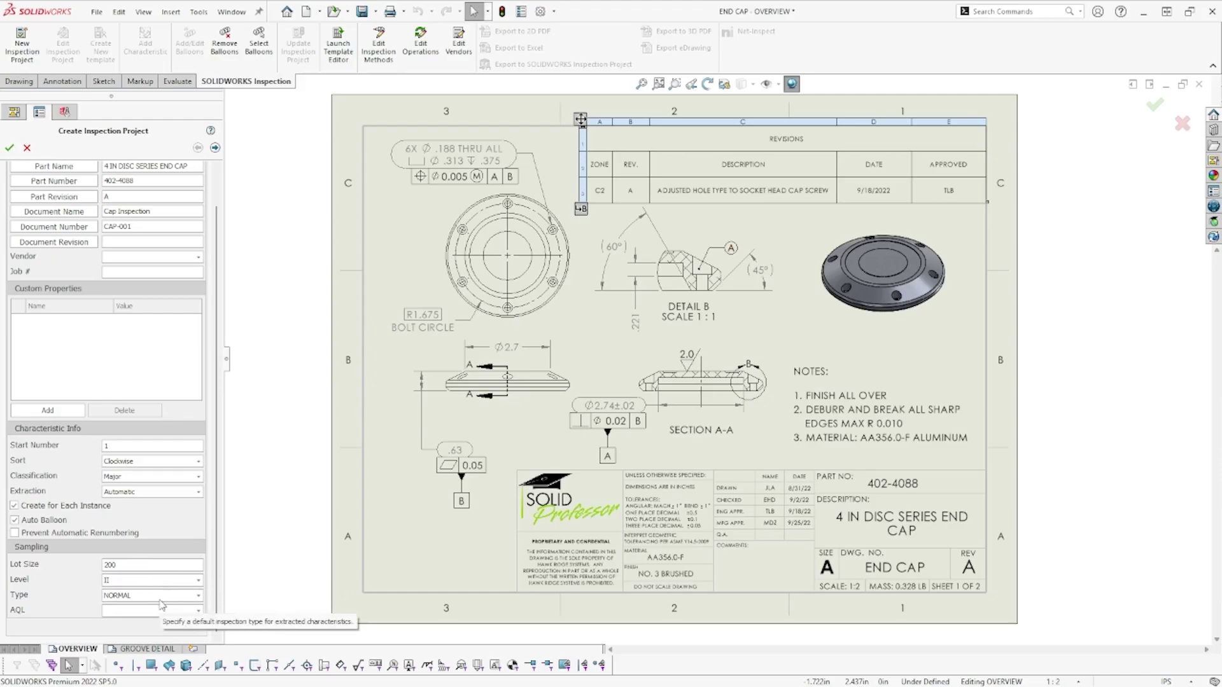
left_click(198, 610)
left_click_drag(200, 541, 202, 565)
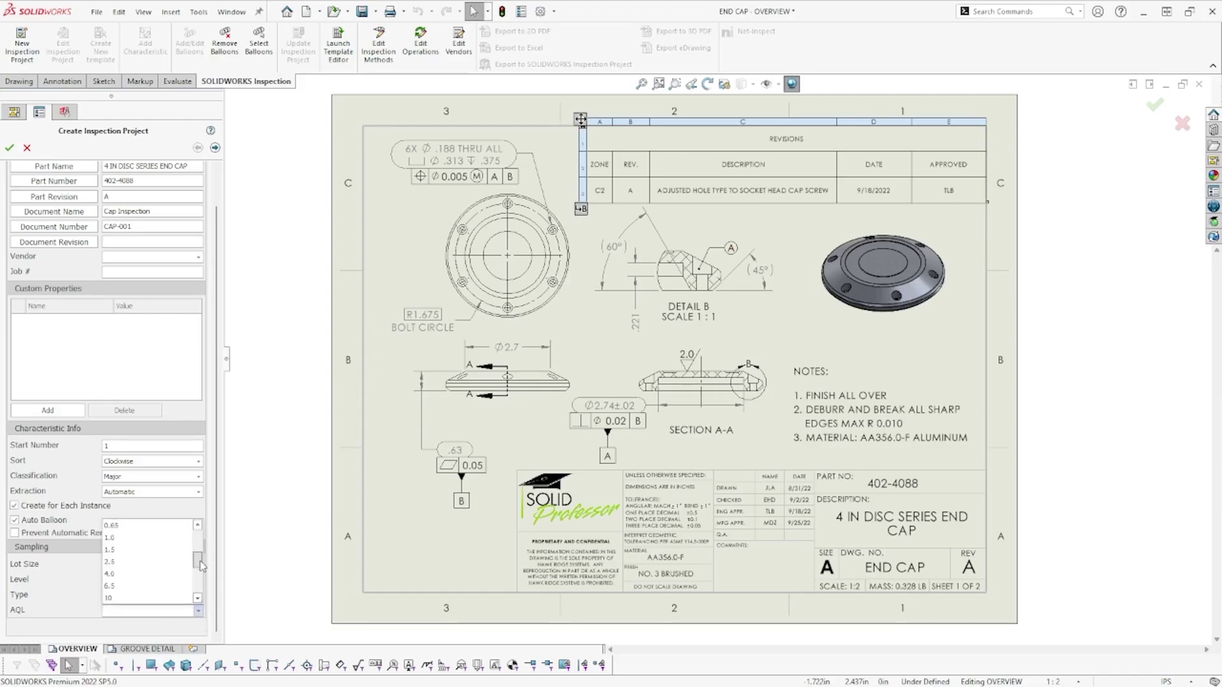
left_click(170, 561)
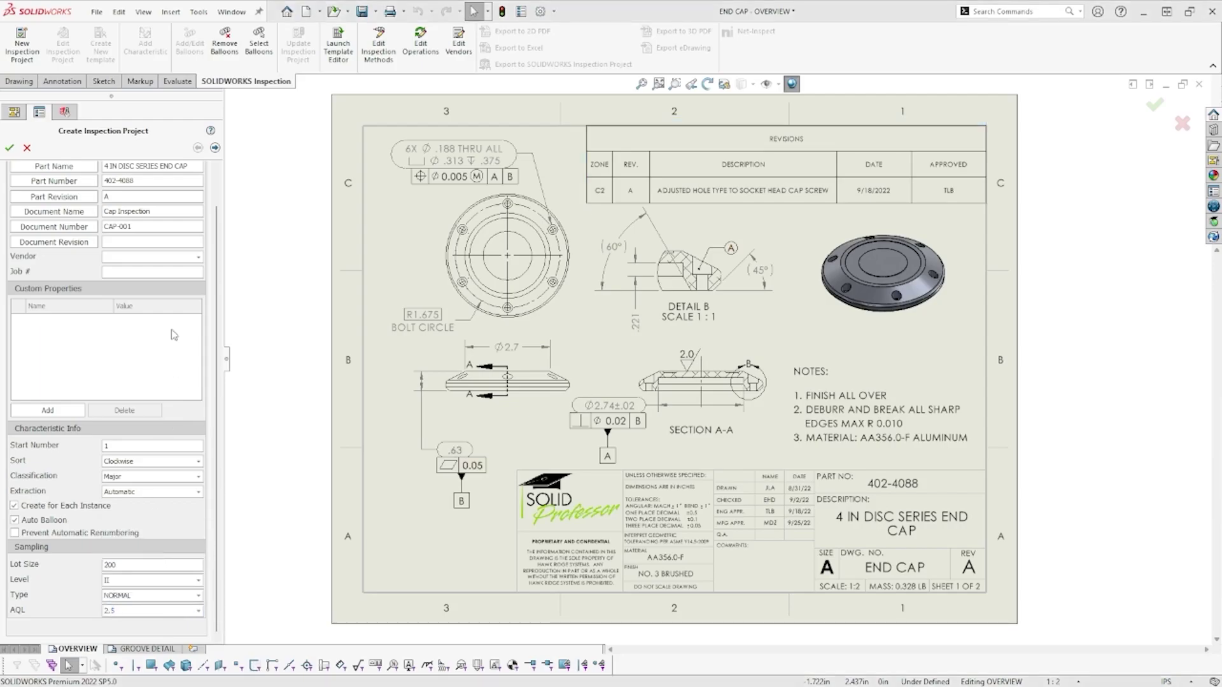
Step: Include Reference, Basic, Feature and Overridden Value dimensions in the extraction settings
left_click(215, 147)
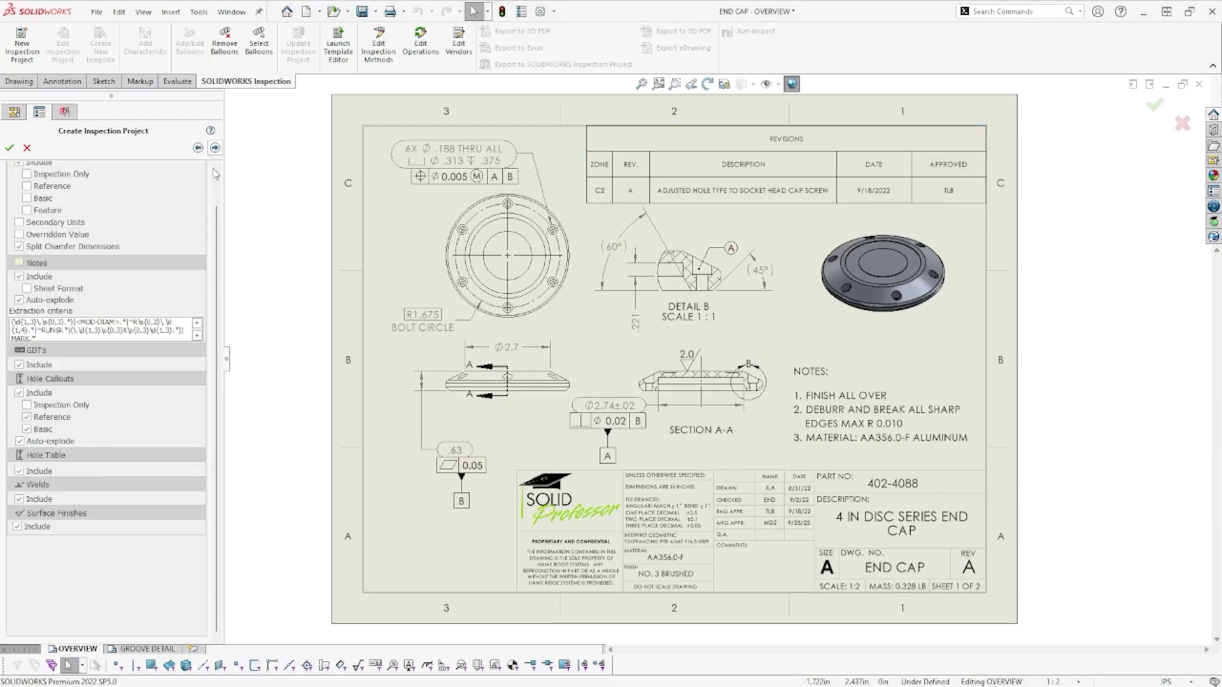
scroll(217, 172, "up", 2)
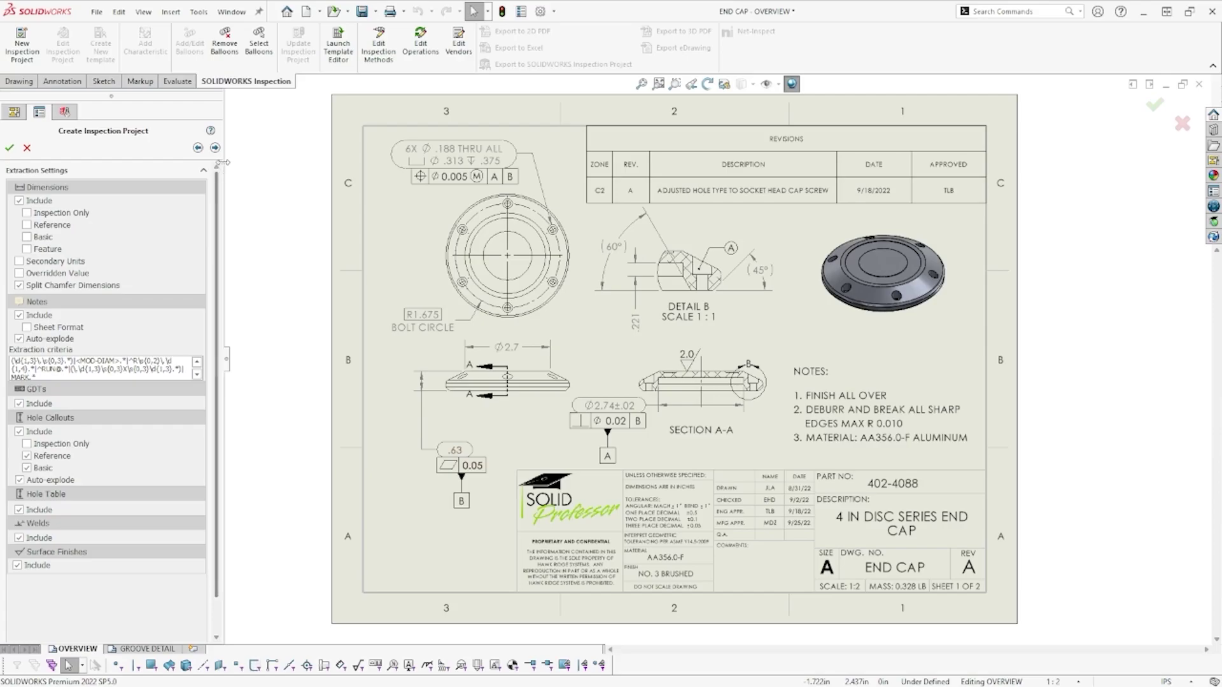
left_click(26, 225)
left_click(26, 236)
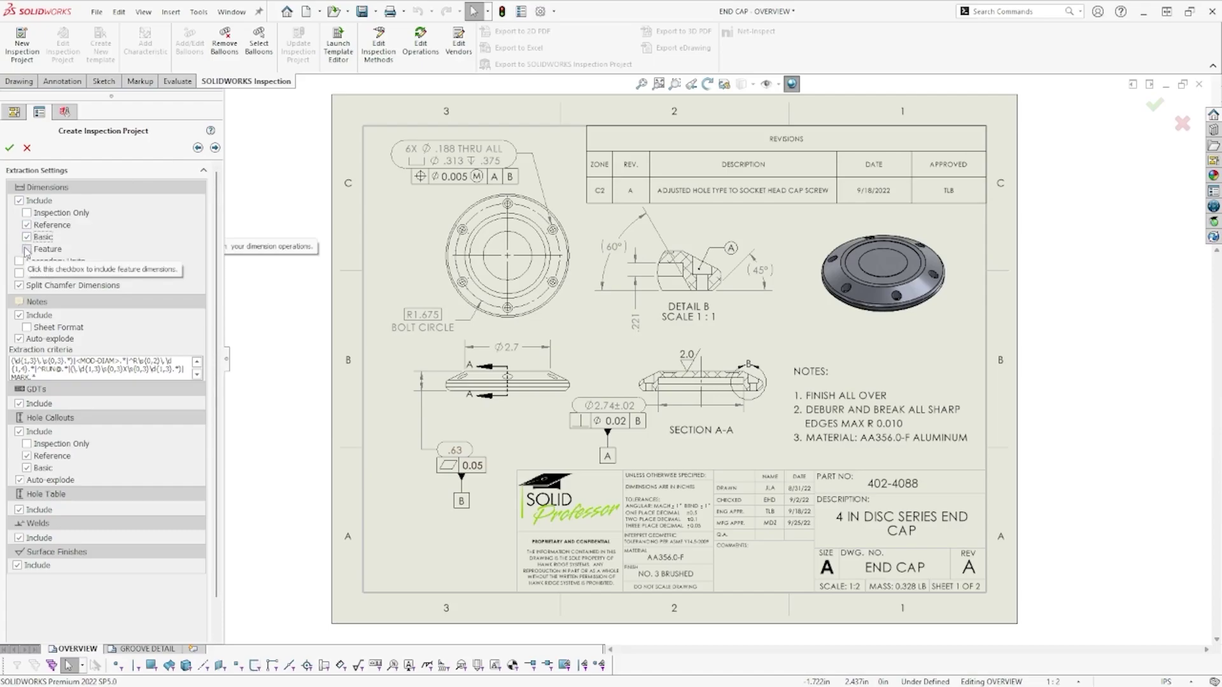
left_click(26, 249)
left_click(19, 273)
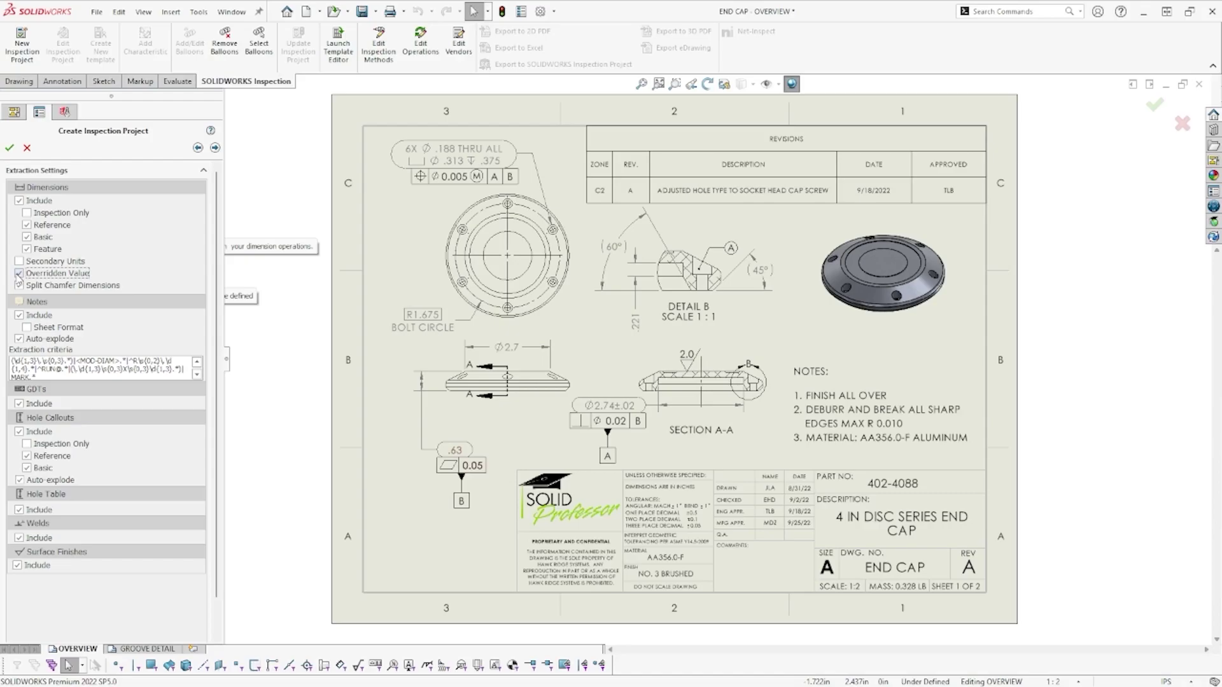
left_click(215, 147)
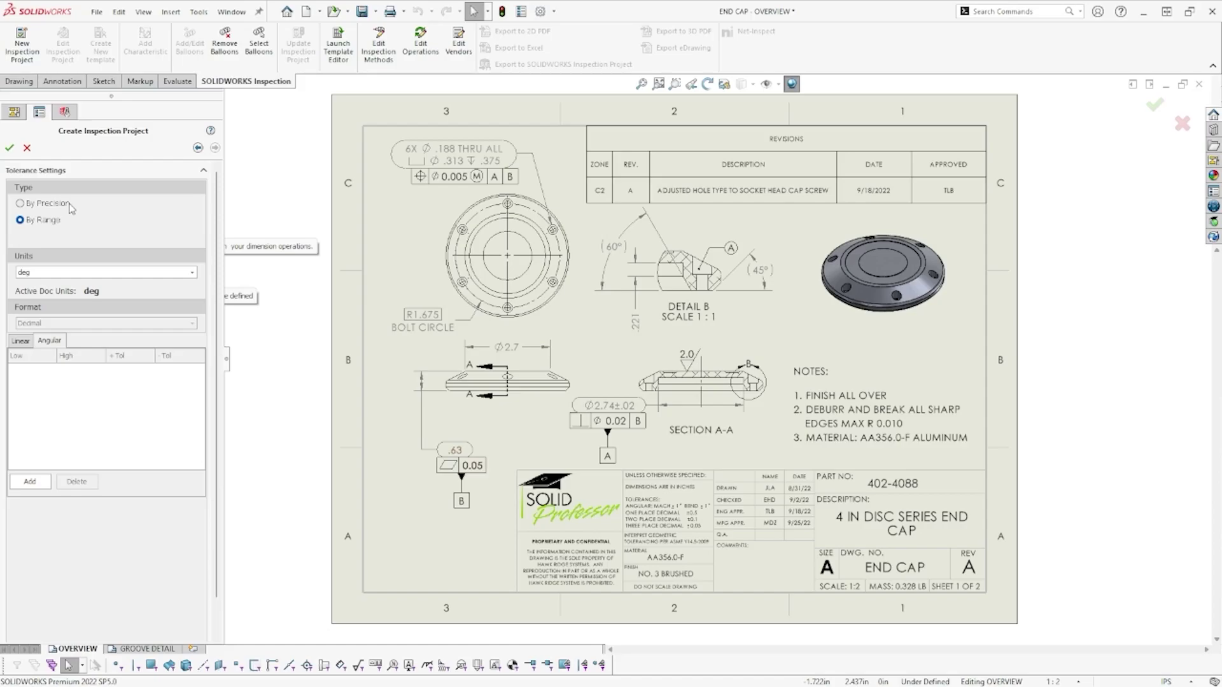
Step: Switch to By Precision tolerances and set linear +Tol to 0.3, 0.1, then zero for higher precisions
left_click(21, 205)
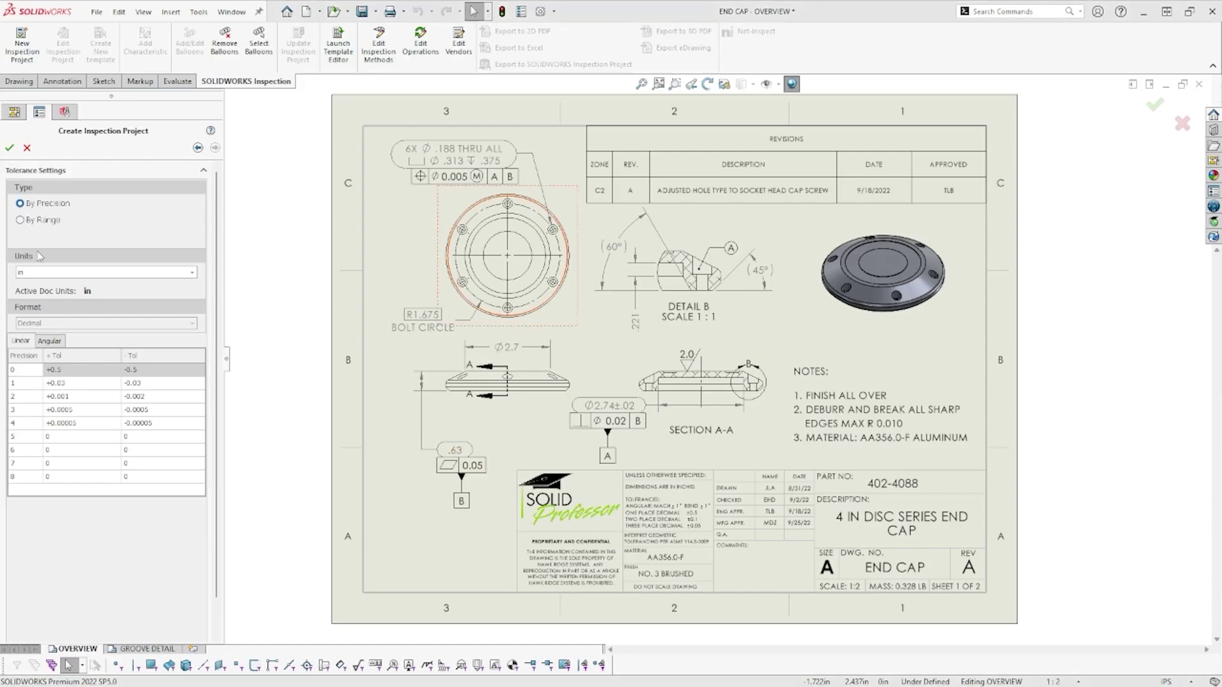
left_click(79, 383)
key("BackSpace")
key("BackSpace")
type("3")
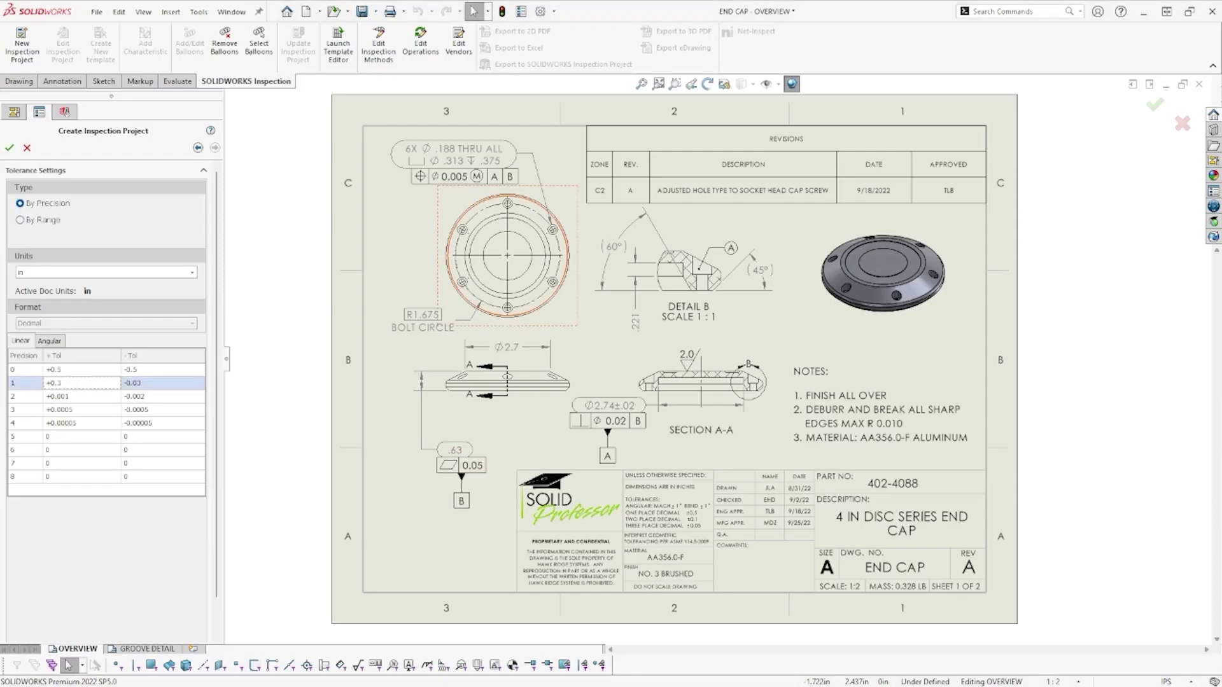
left_click(79, 395)
key("BackSpace")
key("BackSpace")
key("BackSpace")
type("1")
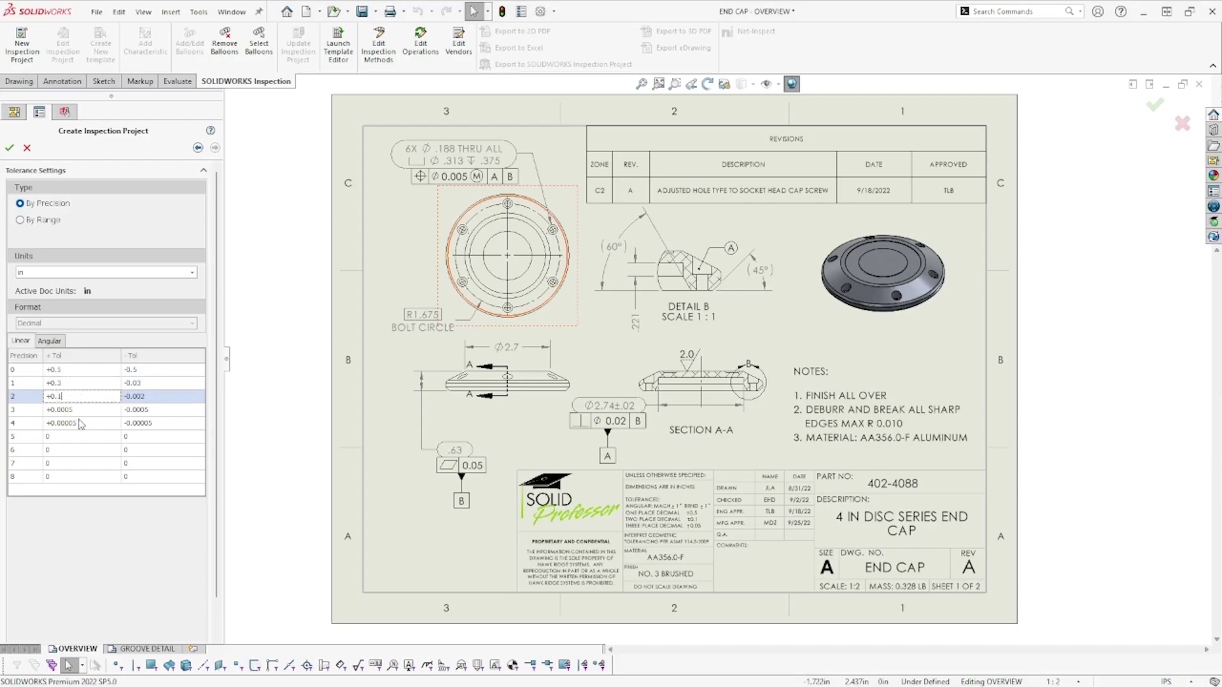
left_click(79, 409)
key("BackSpace")
key("BackSpace")
key("BackSpace")
key("BackSpace")
key("BackSpace")
key("BackSpace")
key("BackSpace")
type("0")
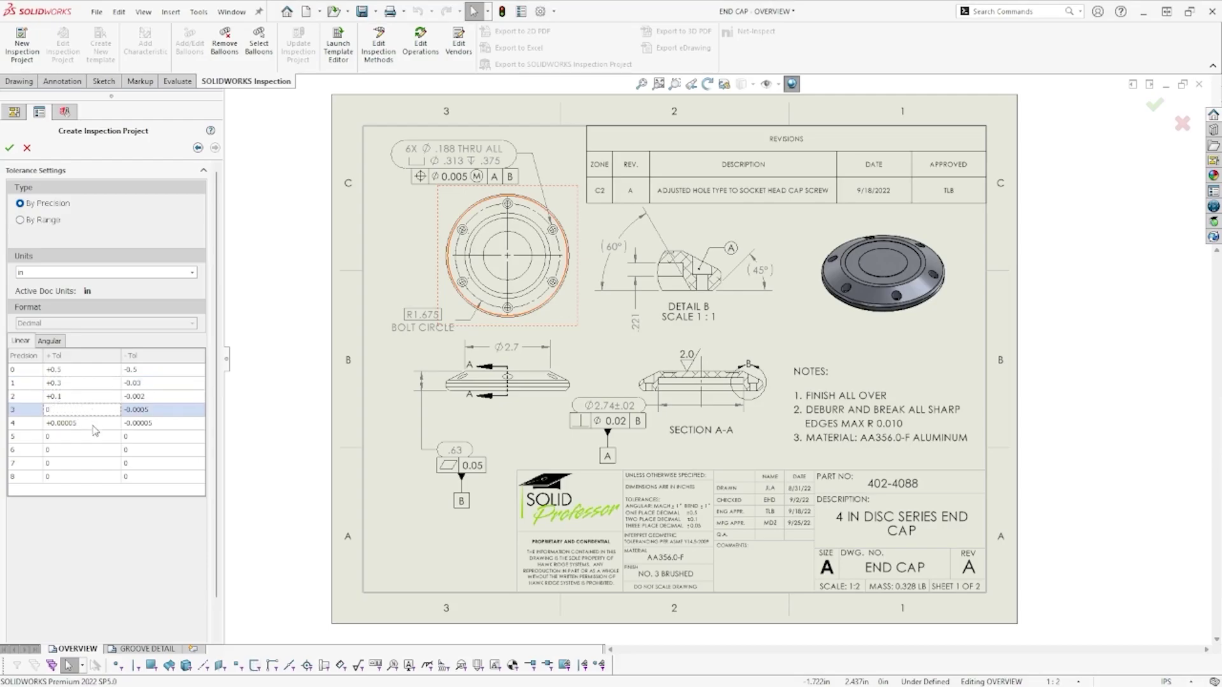
left_click(93, 423)
key("BackSpace")
key("BackSpace")
key("BackSpace")
key("BackSpace")
key("BackSpace")
key("BackSpace")
key("BackSpace")
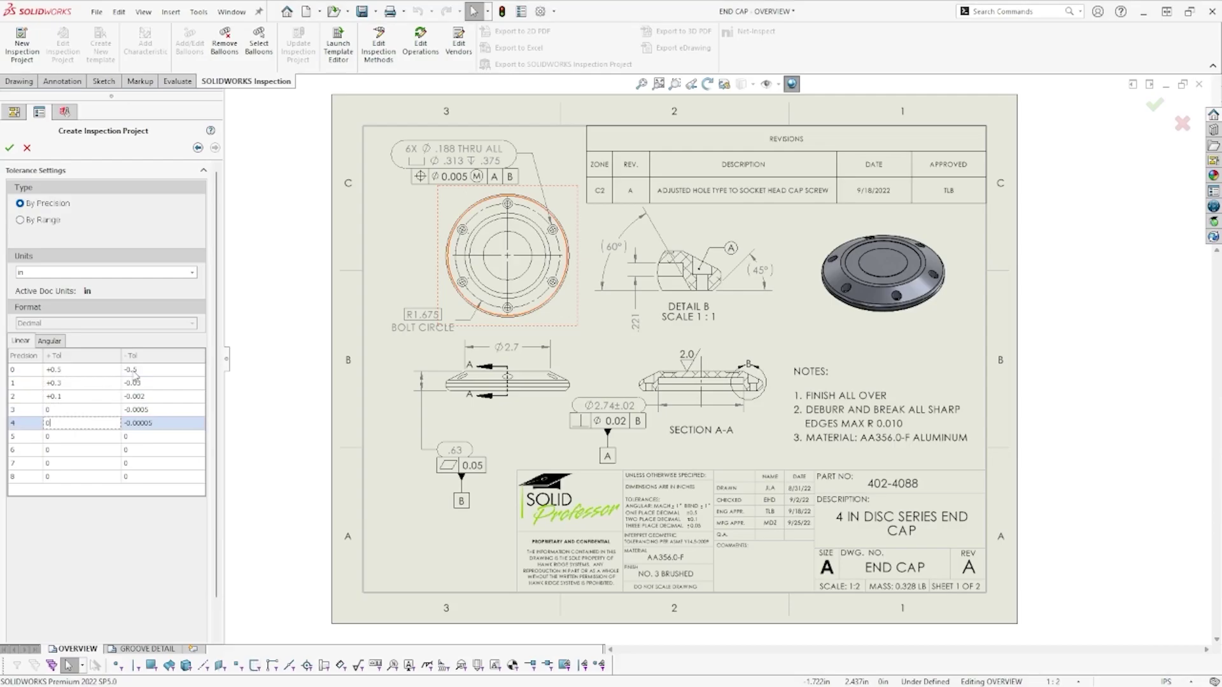
Step: Set the matching linear -Tol values to 0.3, 0.1, then zero for higher precisions
left_click(151, 383)
key("BackSpace")
key("BackSpace")
type("3")
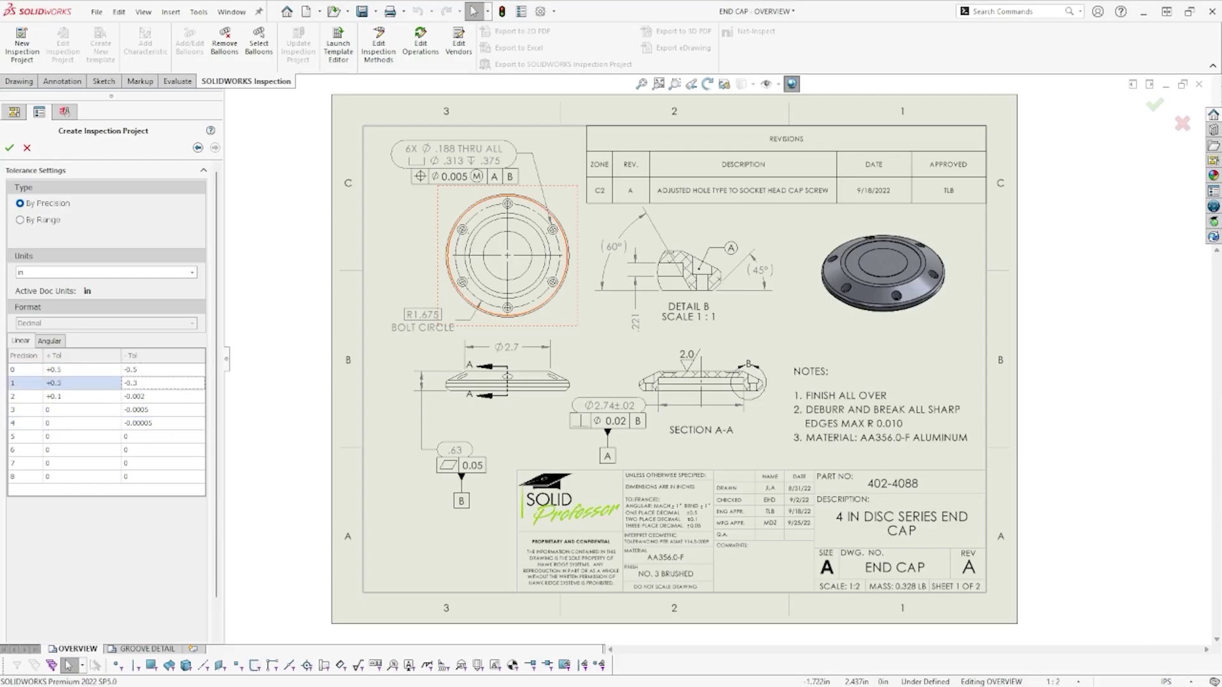
left_click(162, 396)
key("BackSpace")
key("BackSpace")
key("BackSpace")
type("1")
left_click(167, 409)
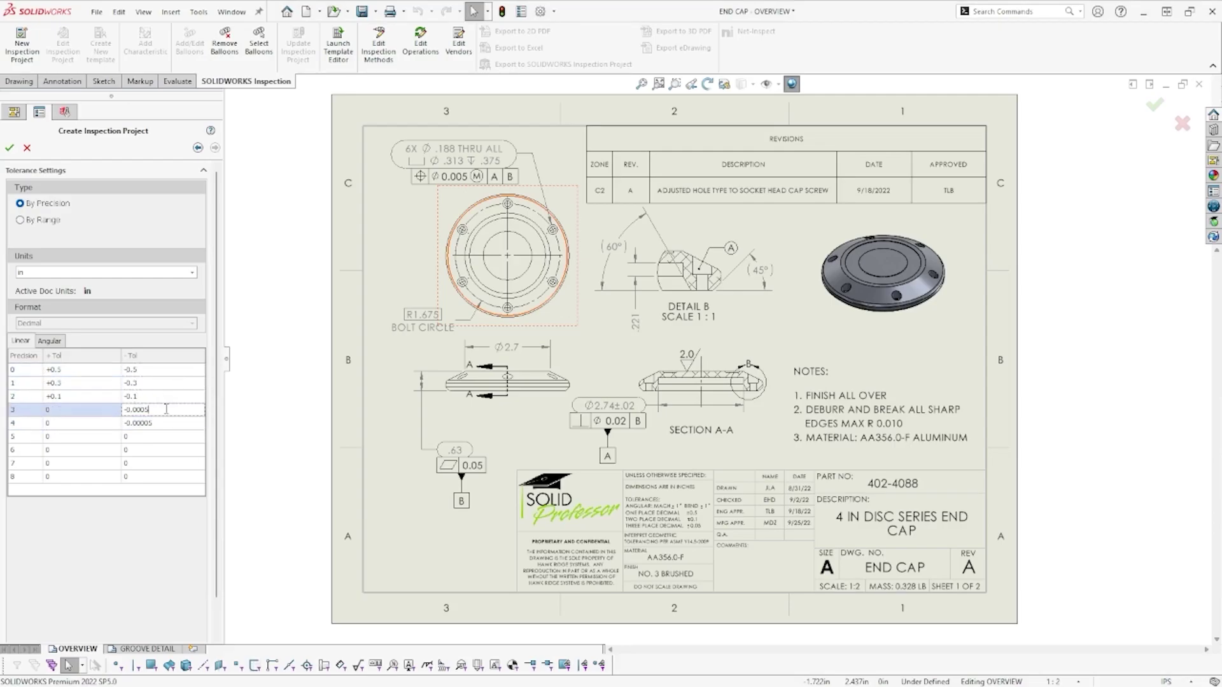
key("BackSpace")
key("BackSpace")
key("BackSpace")
key("BackSpace")
key("BackSpace")
key("BackSpace")
key("BackSpace")
type("0")
left_click(167, 420)
key("BackSpace")
key("BackSpace")
key("BackSpace")
key("BackSpace")
key("BackSpace")
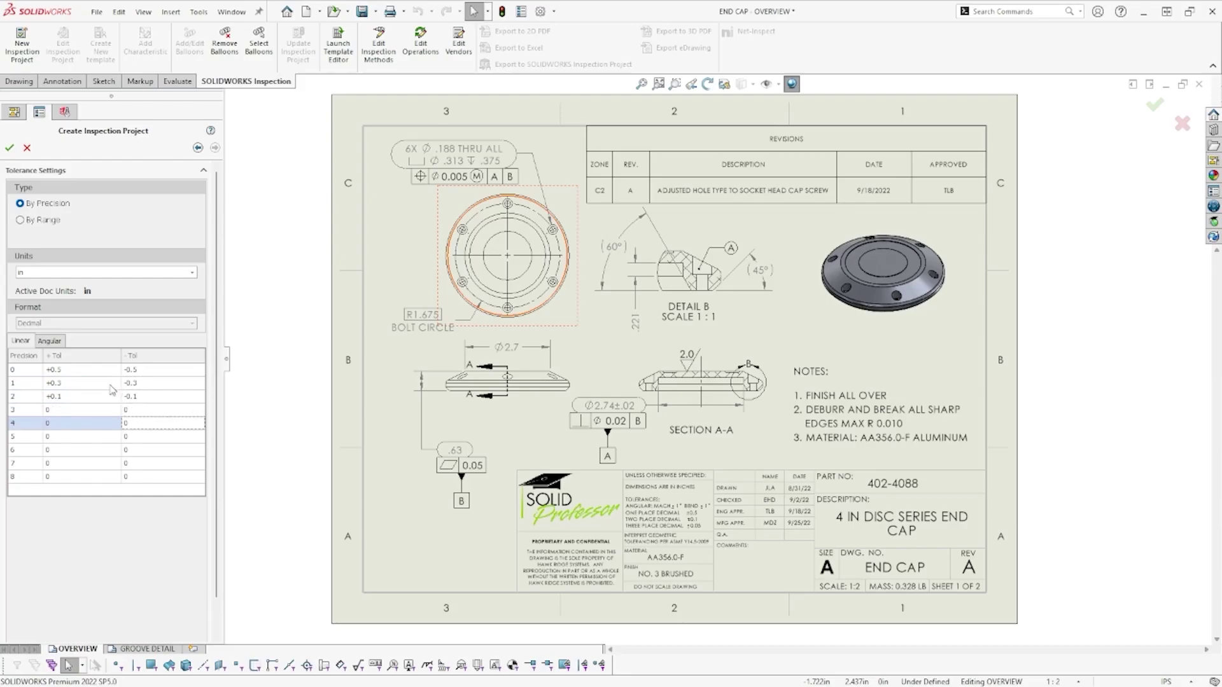
Step: Set angular tolerances to ±.1 for precisions 0–1 and clear the precision 2 values
left_click(55, 340)
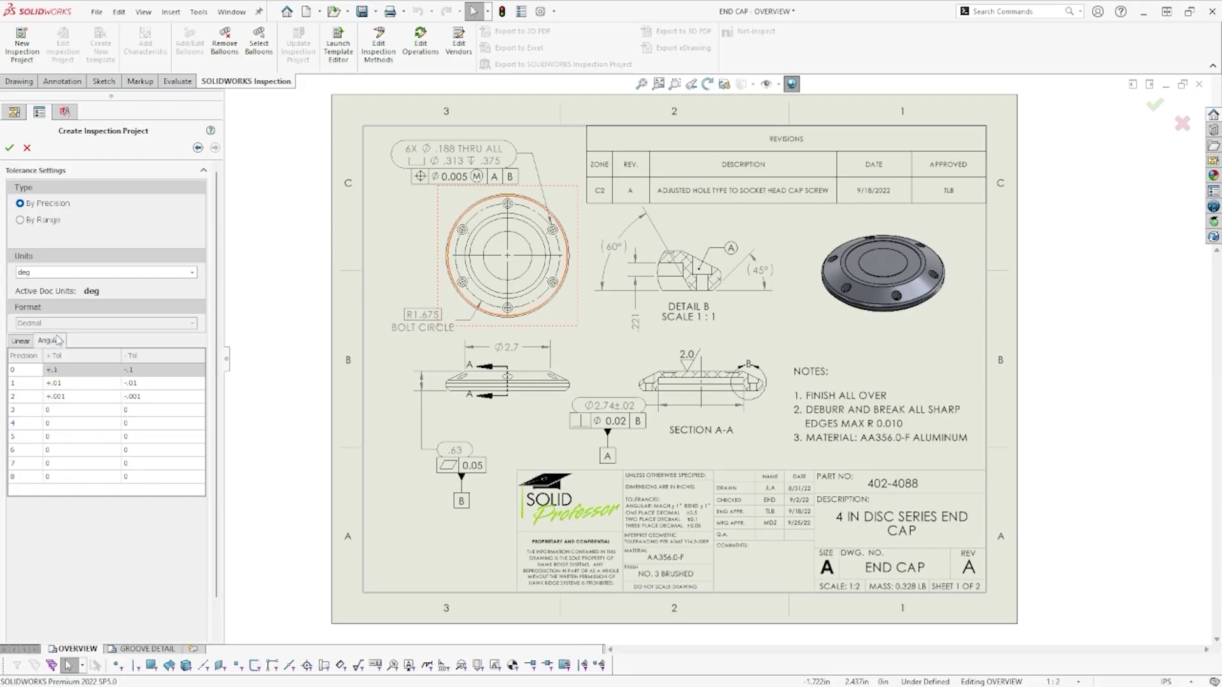
left_click(78, 382)
key("Left")
key("BackSpace")
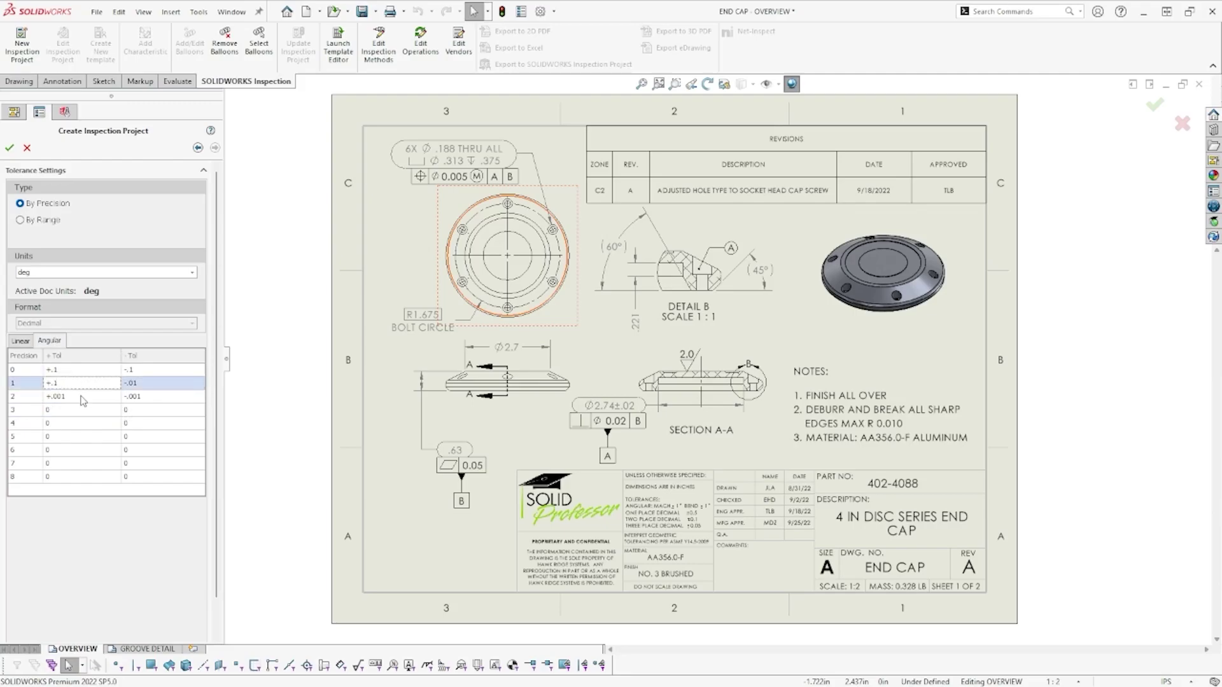
left_click(81, 396)
key("BackSpace")
key("BackSpace")
key("BackSpace")
key("BackSpace")
key("BackSpace")
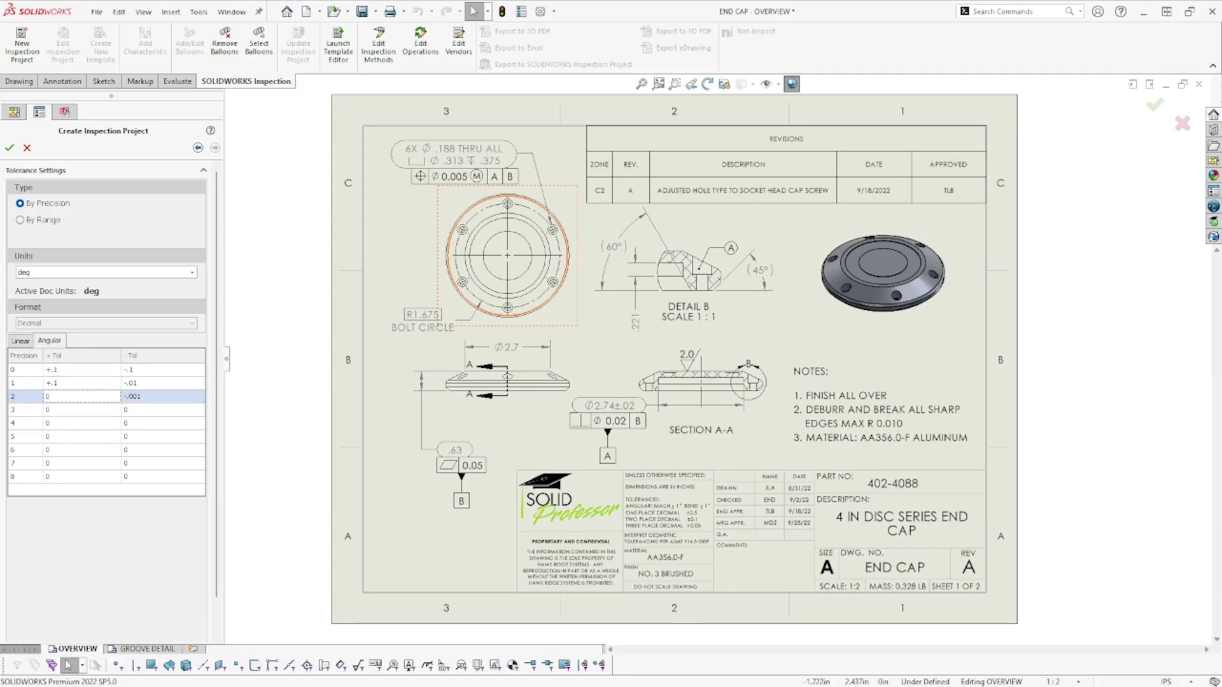
left_click(149, 383)
key("BackSpace")
key("BackSpace")
type("1")
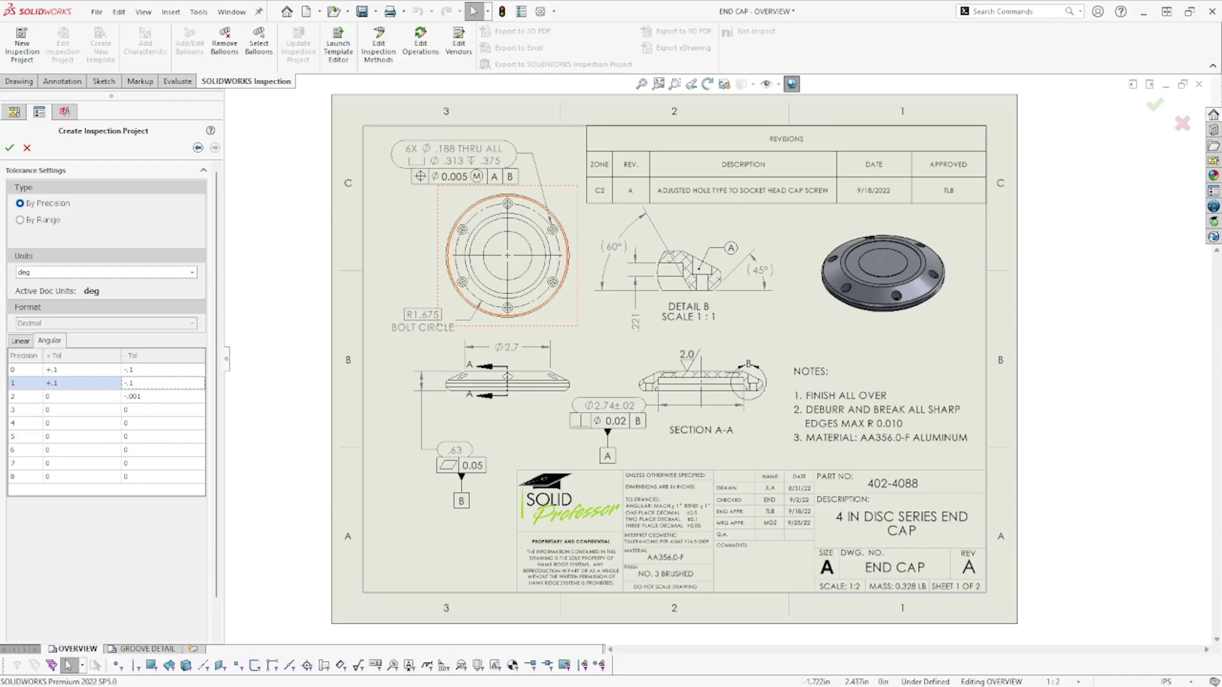
left_click(152, 397)
key("BackSpace")
key("BackSpace")
key("BackSpace")
key("BackSpace")
key("BackSpace")
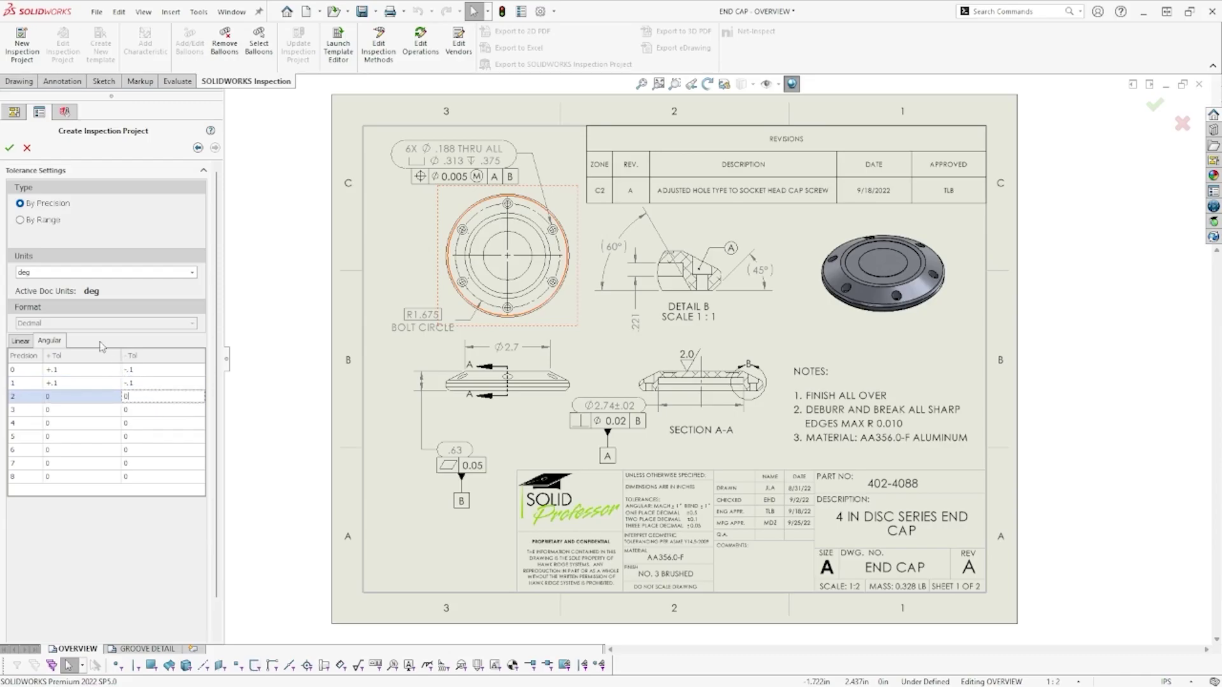
Step: Finish the inspection project, auto-ballooning END CAP characteristics 1–13 on the OVERVIEW sheet
left_click(10, 148)
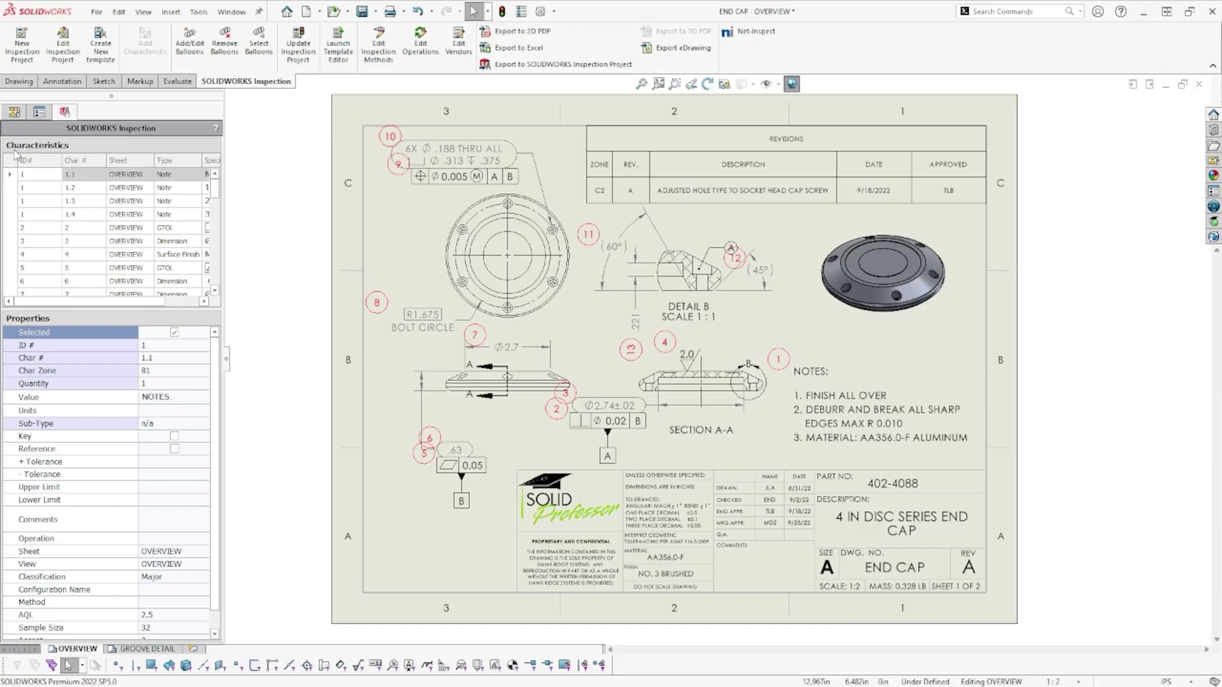
Step: Save the current inspection settings as project template 'SP-Custon Template', then switch to the MUFFLER REDUCER drawing
left_click(112, 58)
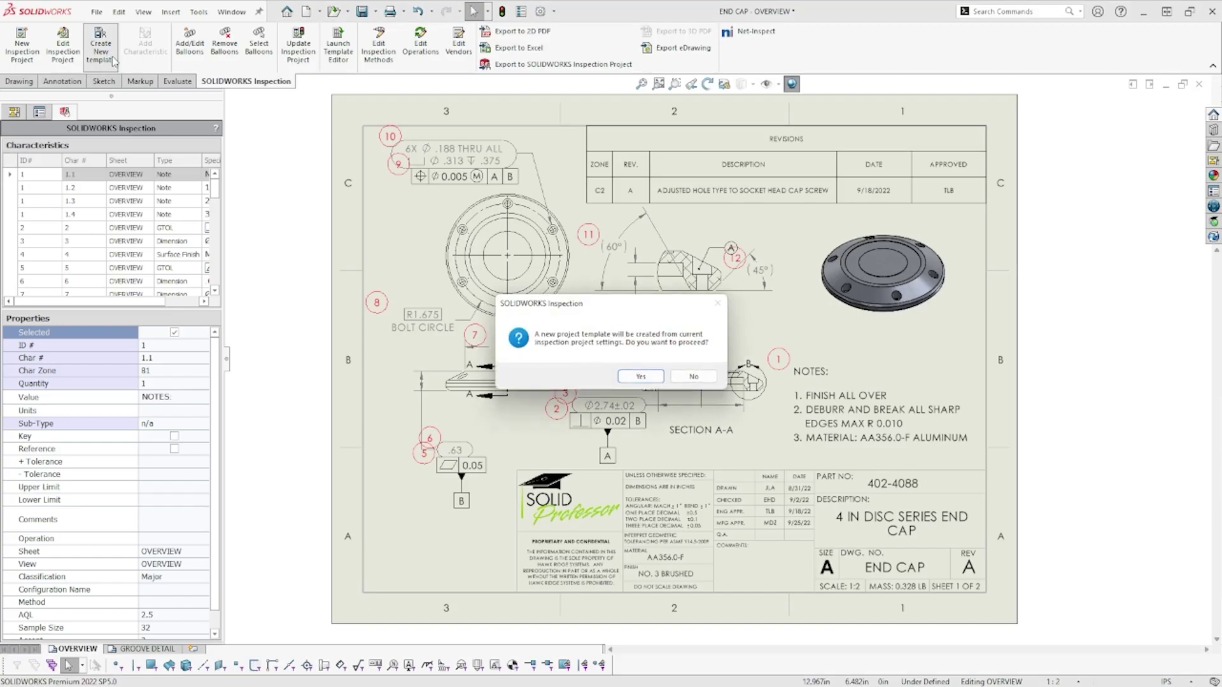
left_click(638, 379)
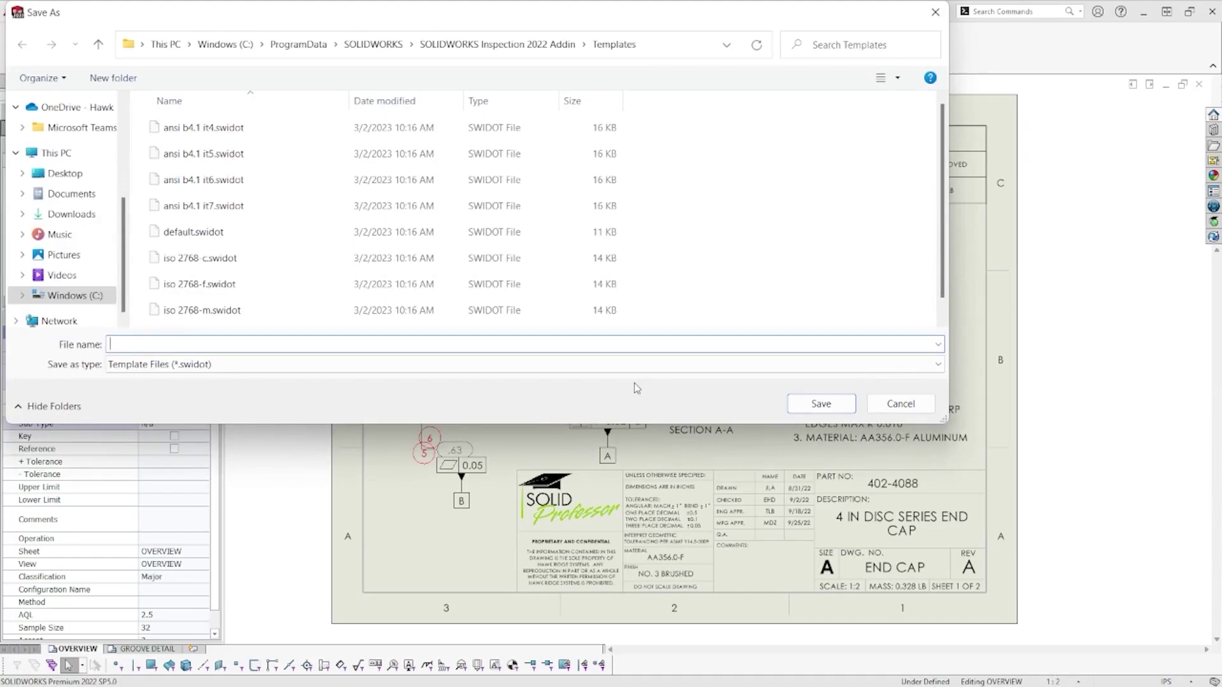
type("SP-Custon Template")
left_click(800, 407)
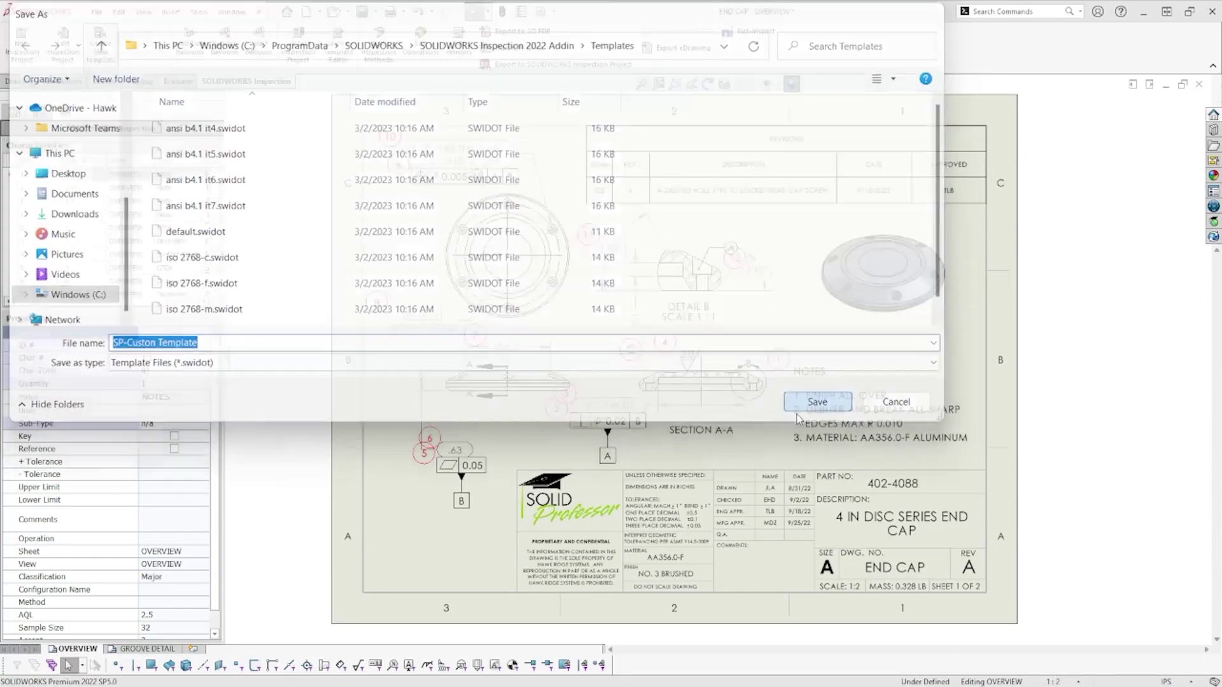
key("ctrl+Tab")
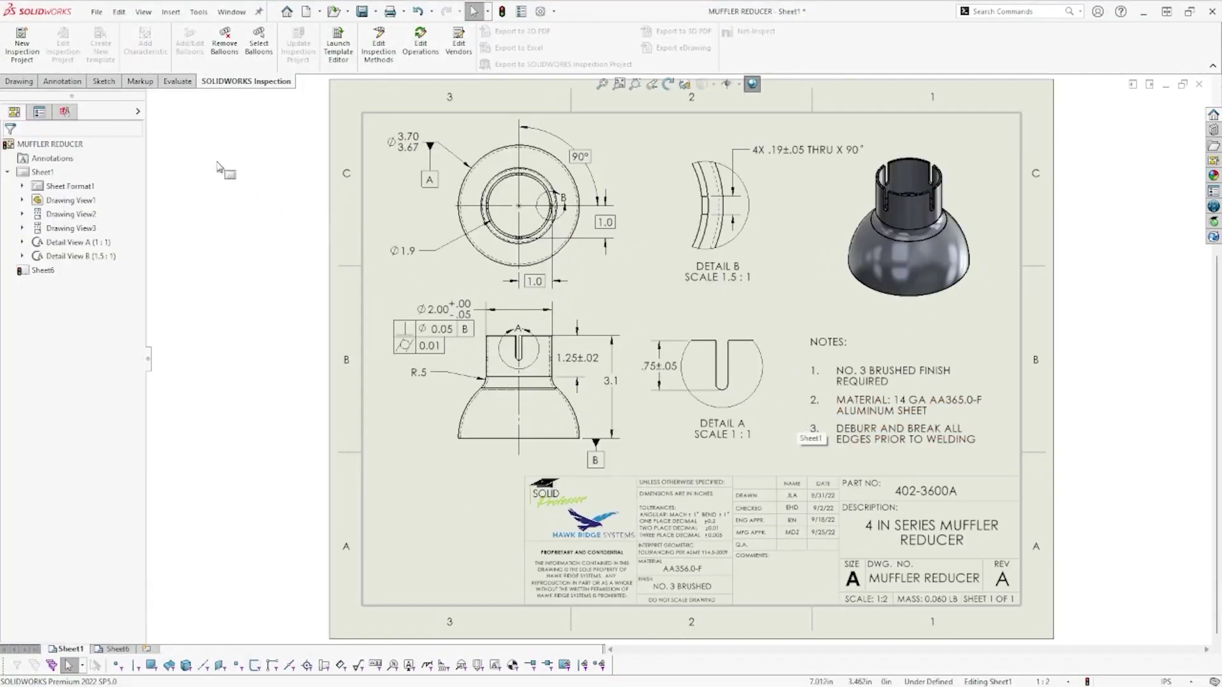
Step: Launch a new SOLIDWORKS Inspection project on the MUFFLER REDUCER drawing
left_click(29, 51)
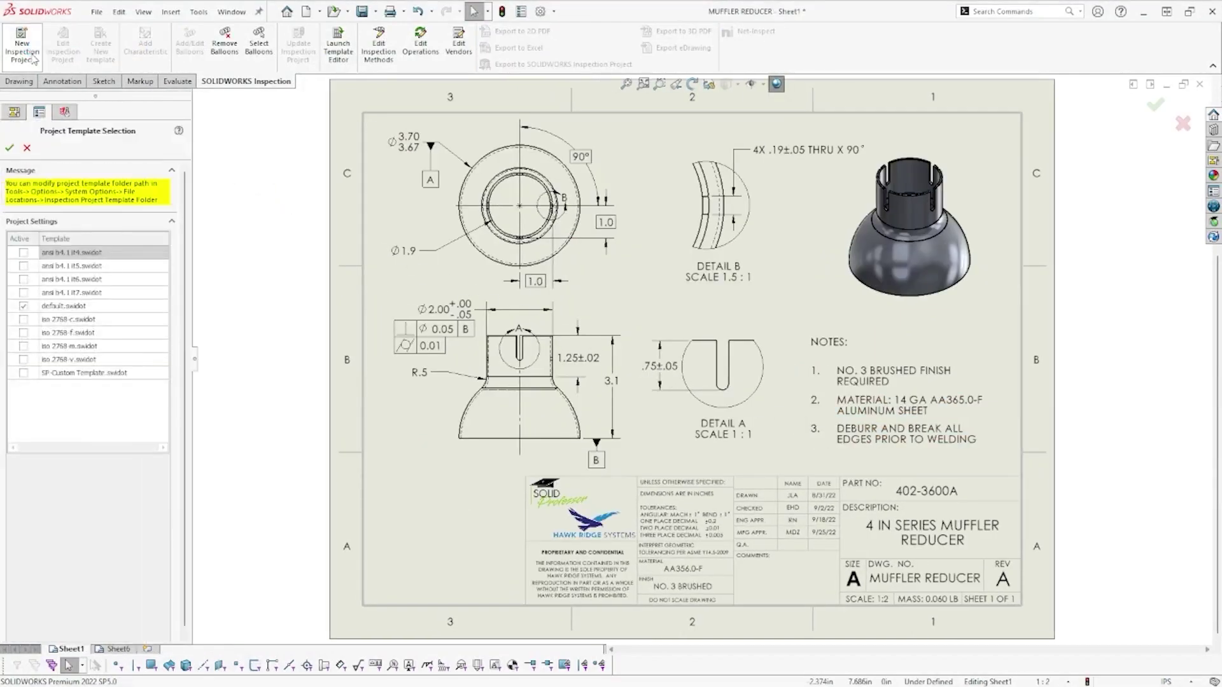